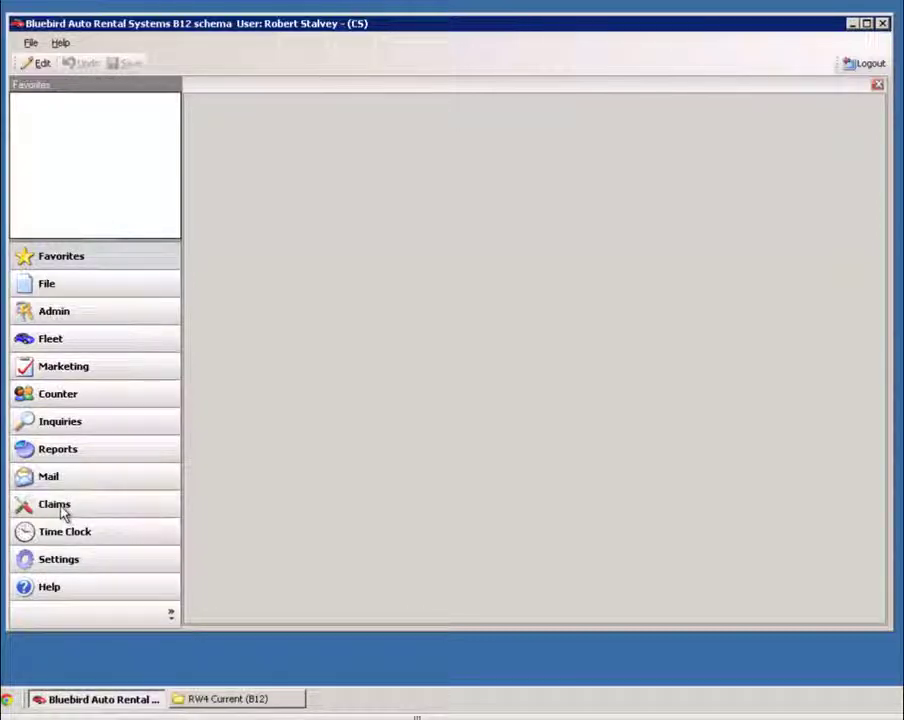
# Step: Add 'new claim type' to the Claim Types list in Claims Setup and save the setup
pyautogui.click(57, 508)
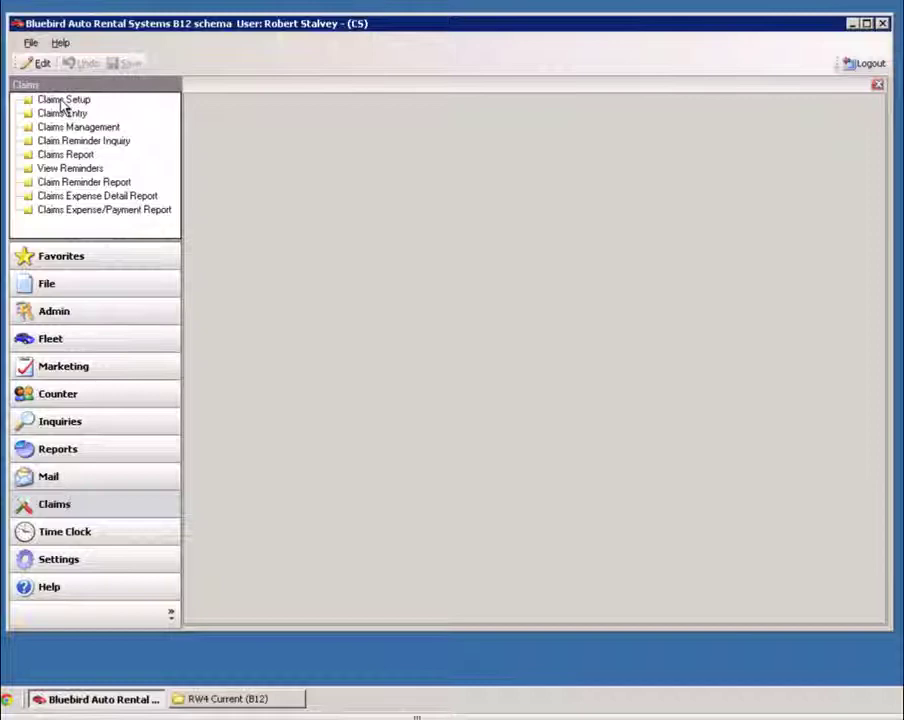
pyautogui.click(62, 100)
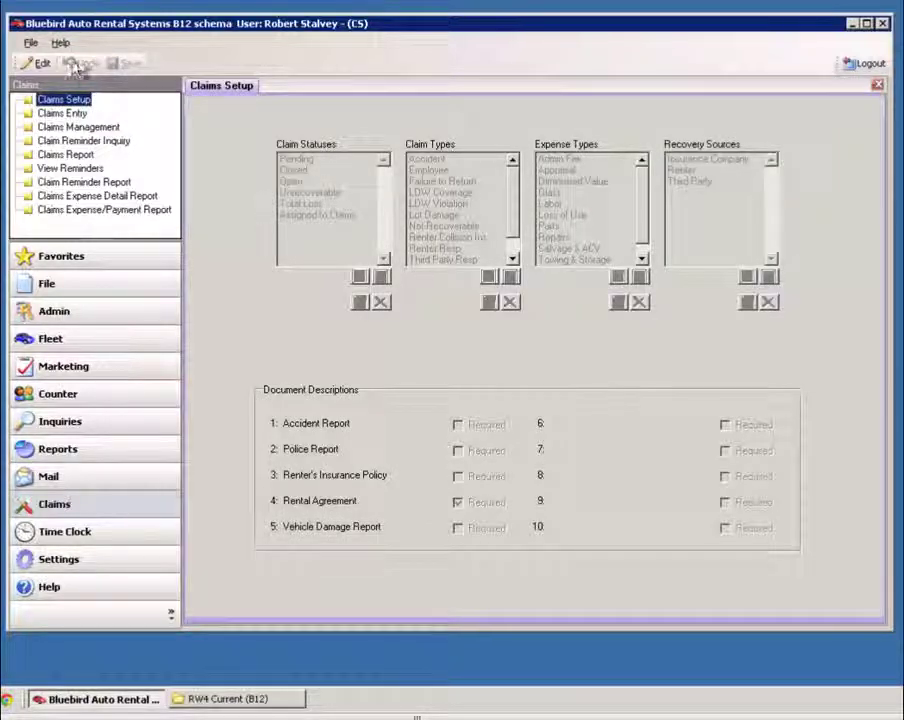
pyautogui.click(36, 63)
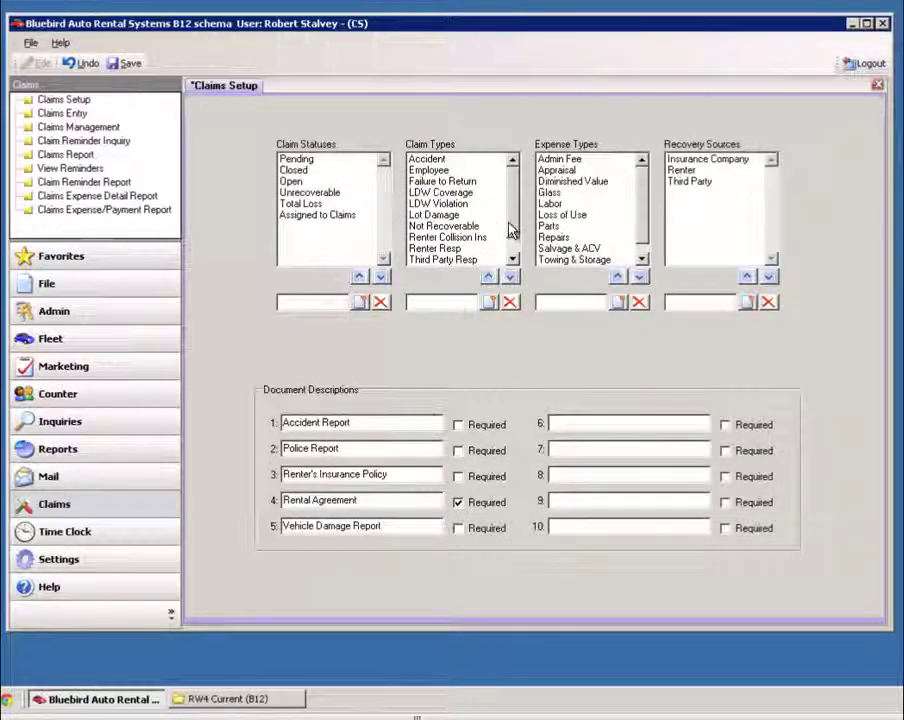
pyautogui.click(489, 302)
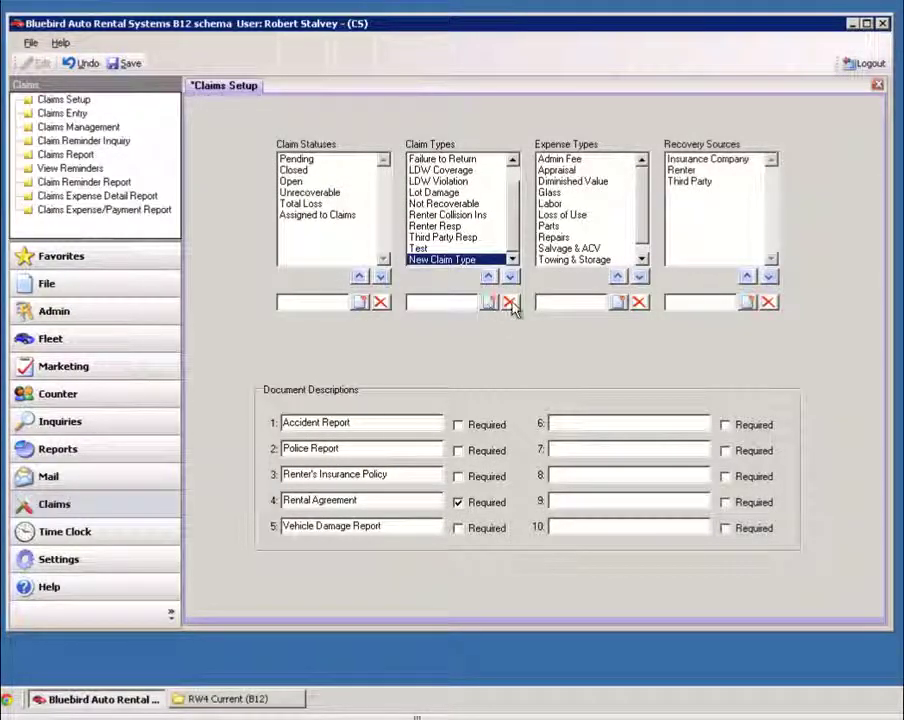
pyautogui.click(510, 303)
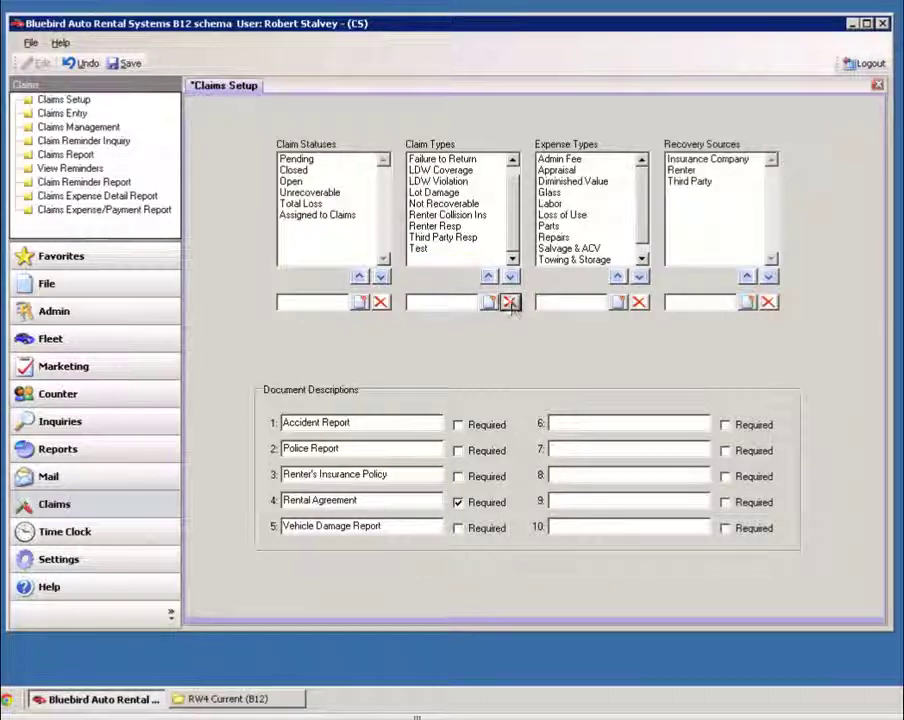
pyautogui.click(434, 302)
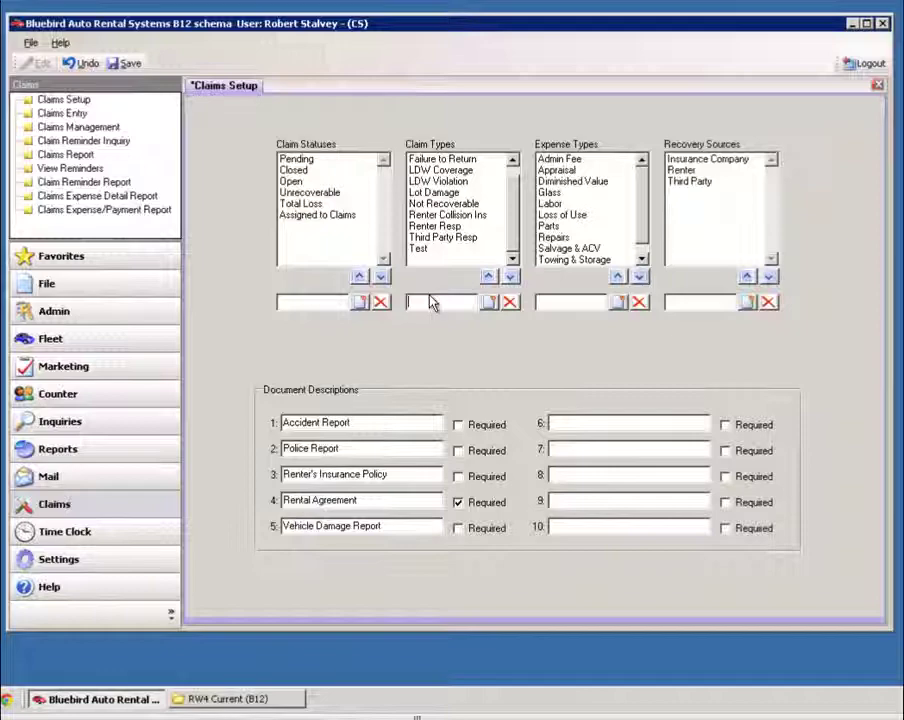
pyautogui.write('new')
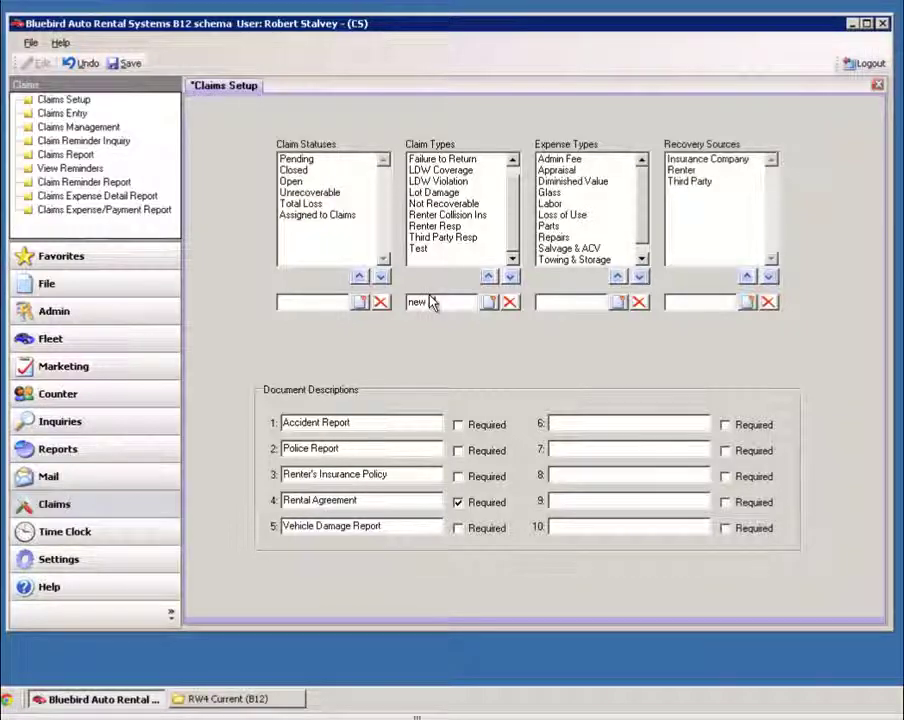
pyautogui.write(' claim type')
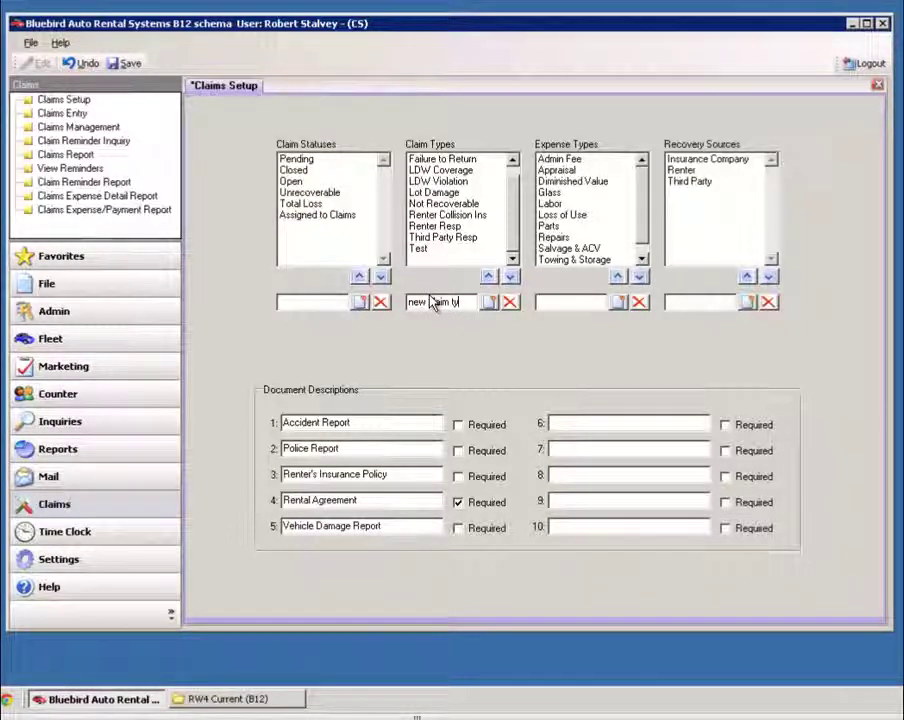
pyautogui.click(489, 302)
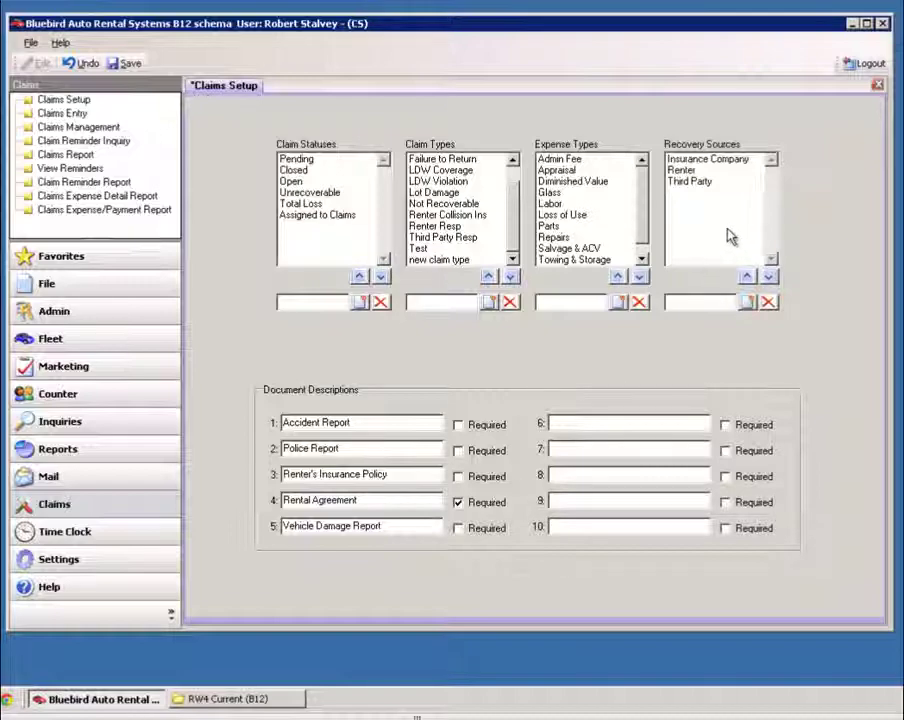
pyautogui.click(130, 64)
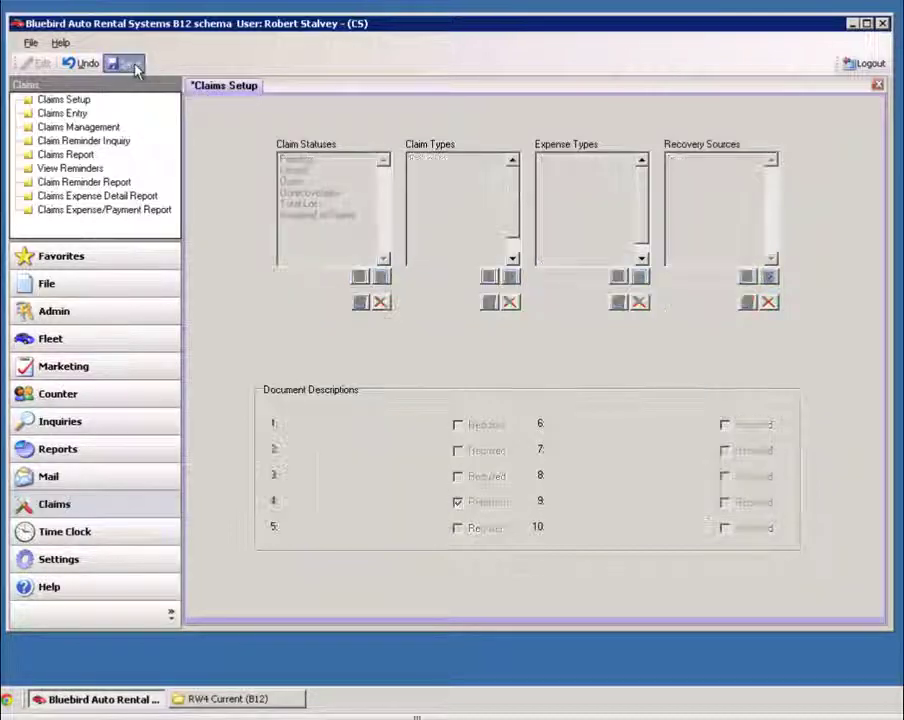
# Step: Create a new Accident claim in Claims Entry with RA number 2287
pyautogui.click(66, 116)
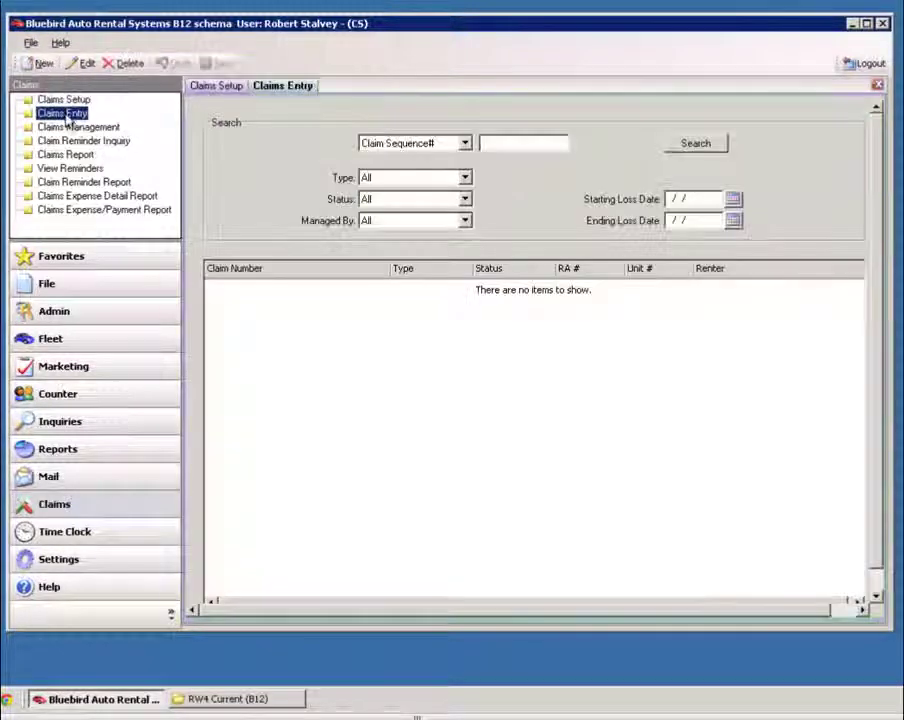
pyautogui.click(43, 65)
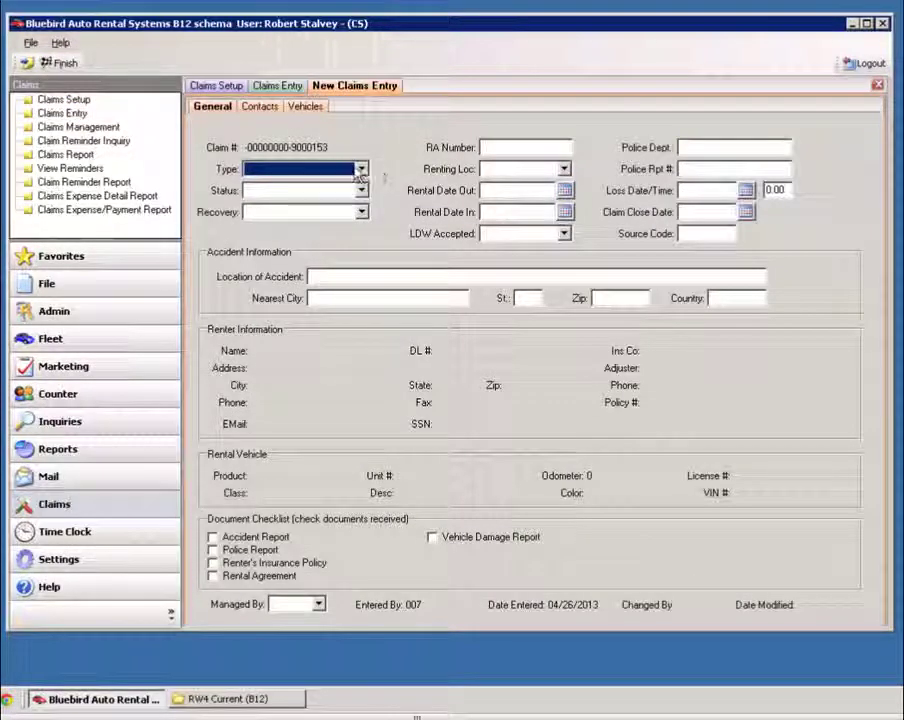
pyautogui.click(361, 169)
pyautogui.click(296, 195)
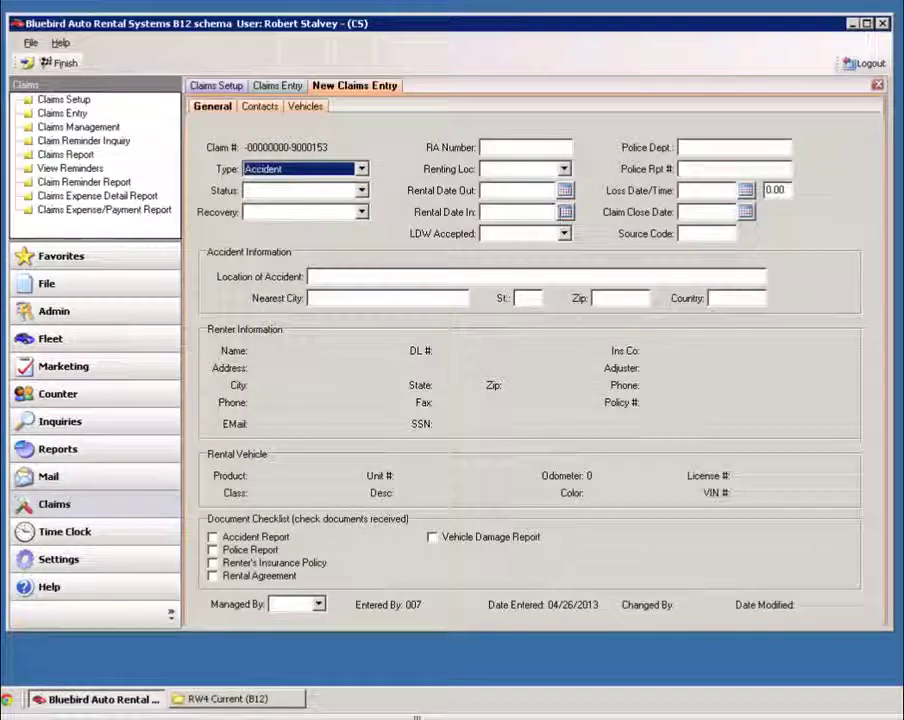
pyautogui.click(528, 146)
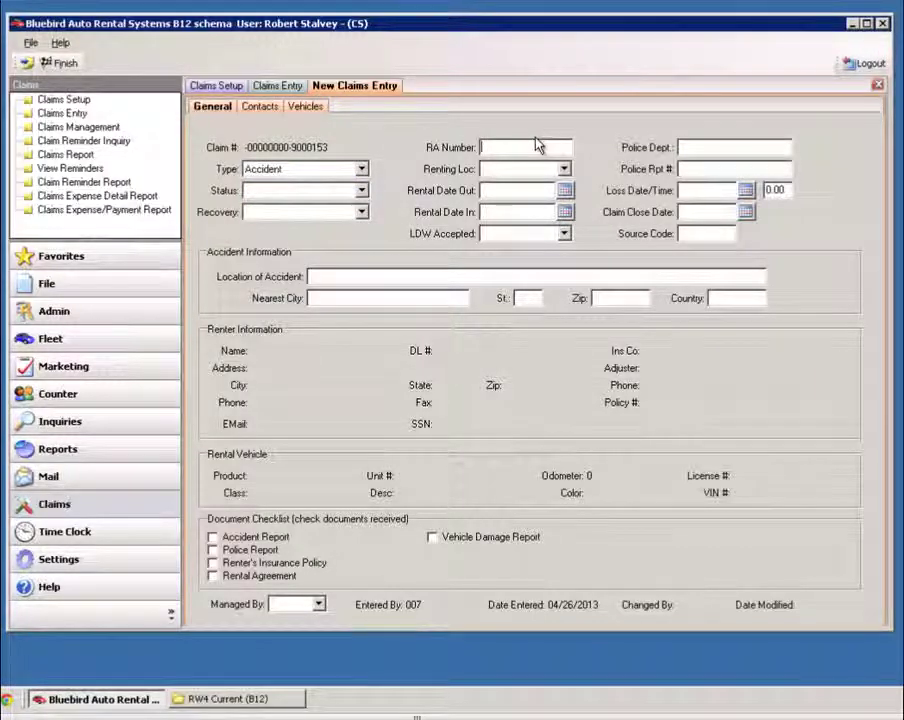
pyautogui.write('2287')
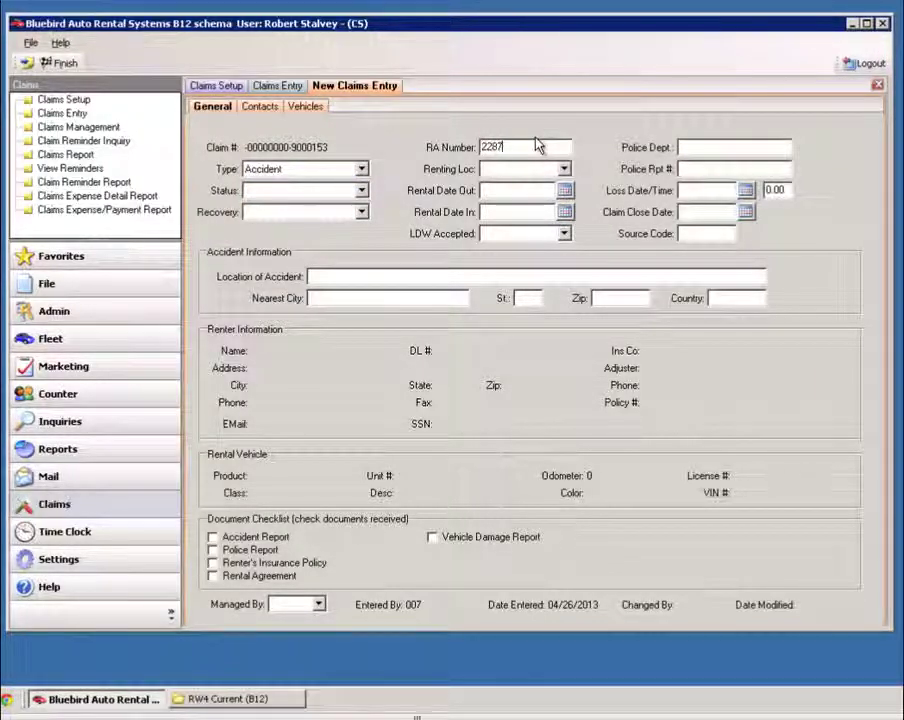
pyautogui.press('Tab')
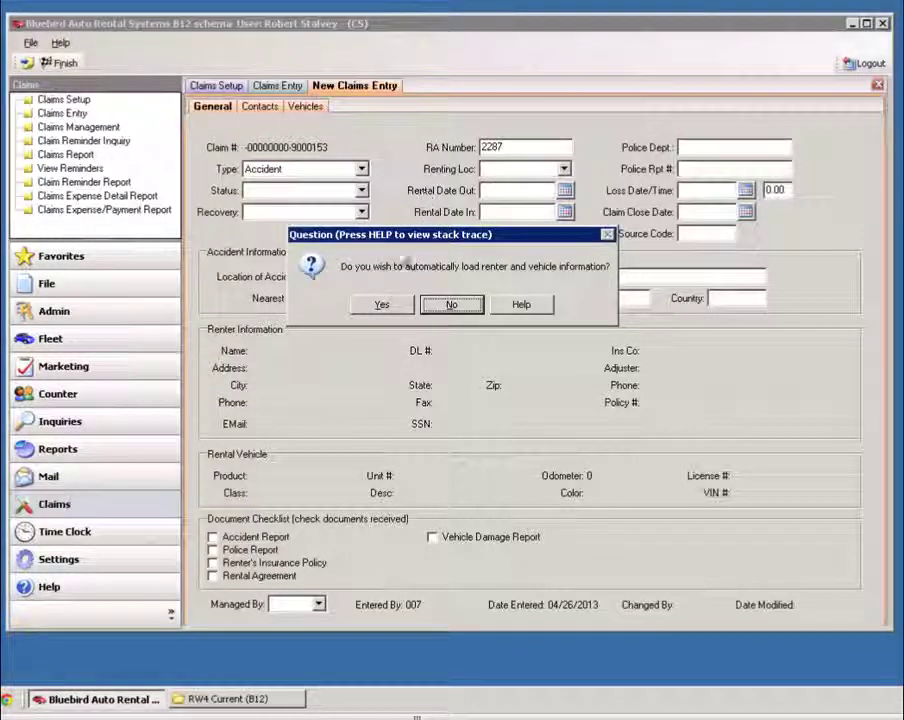
# Step: Accept loading RA 2287's contract details and select unit X44424 as the vehicle
pyautogui.click(381, 308)
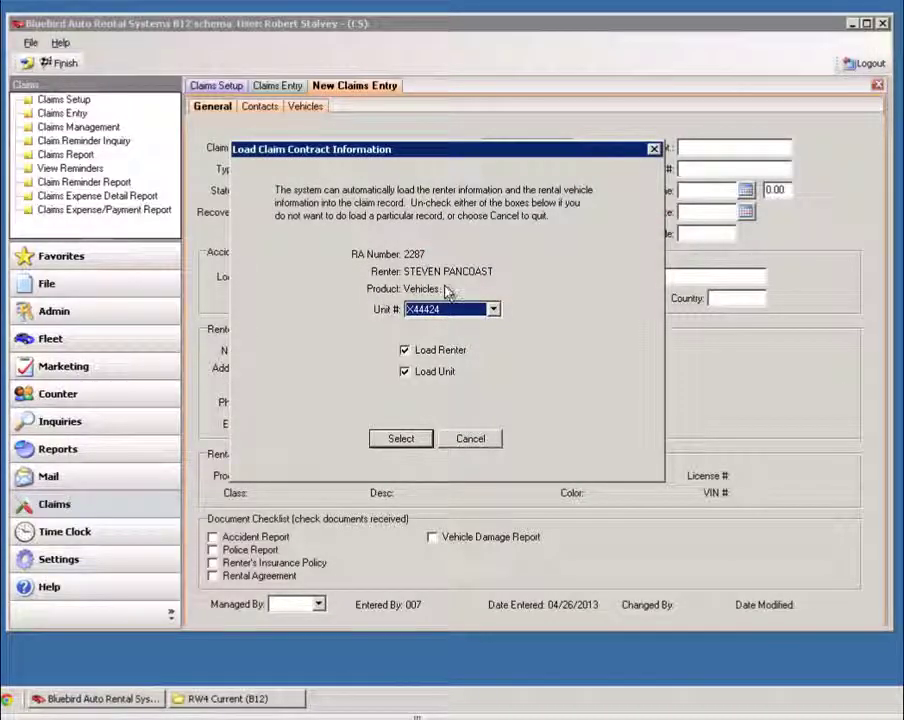
pyautogui.click(493, 309)
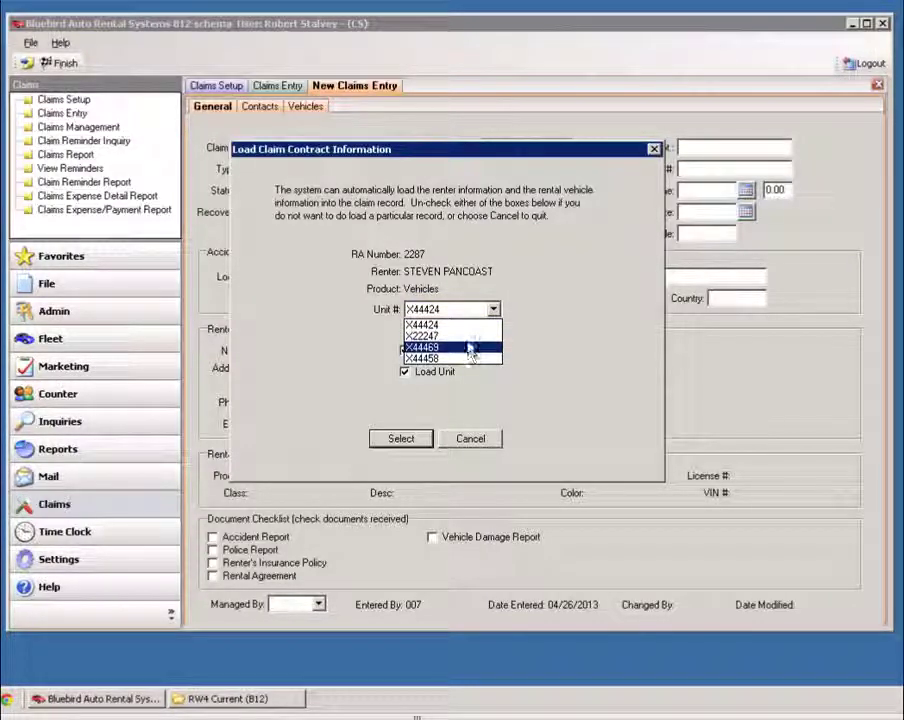
pyautogui.click(440, 325)
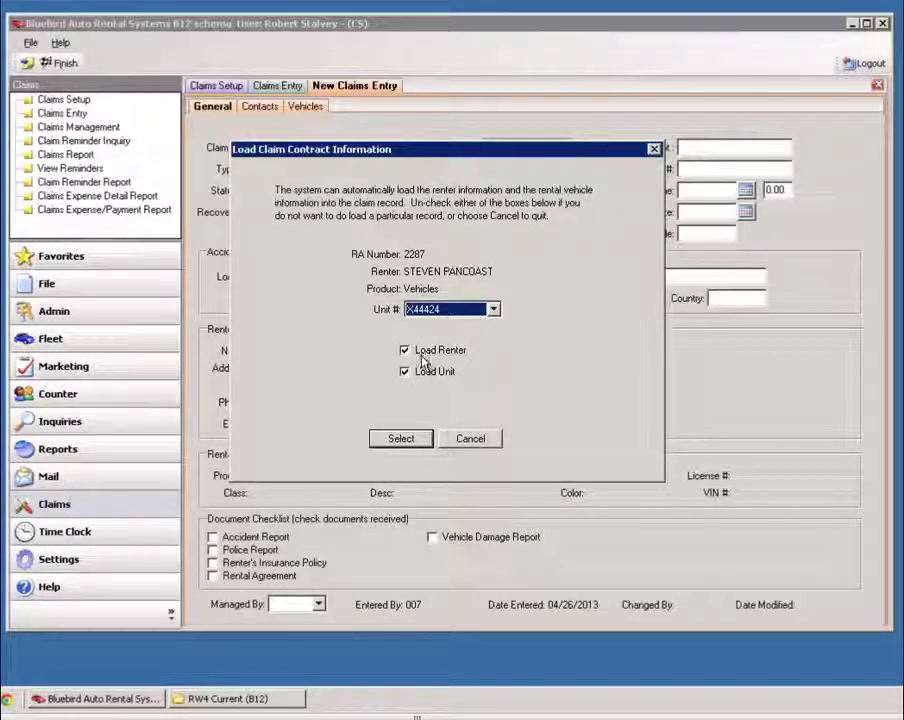
# Step: Load the renter and unit, set loss date 04/26/13, time 14, and status Open
pyautogui.click(416, 442)
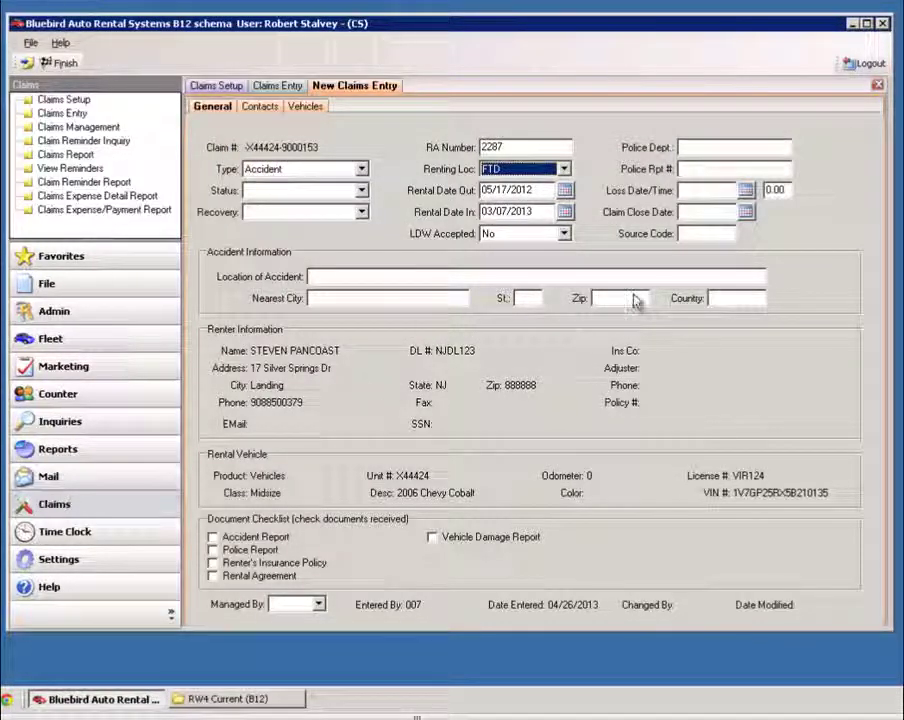
pyautogui.click(700, 193)
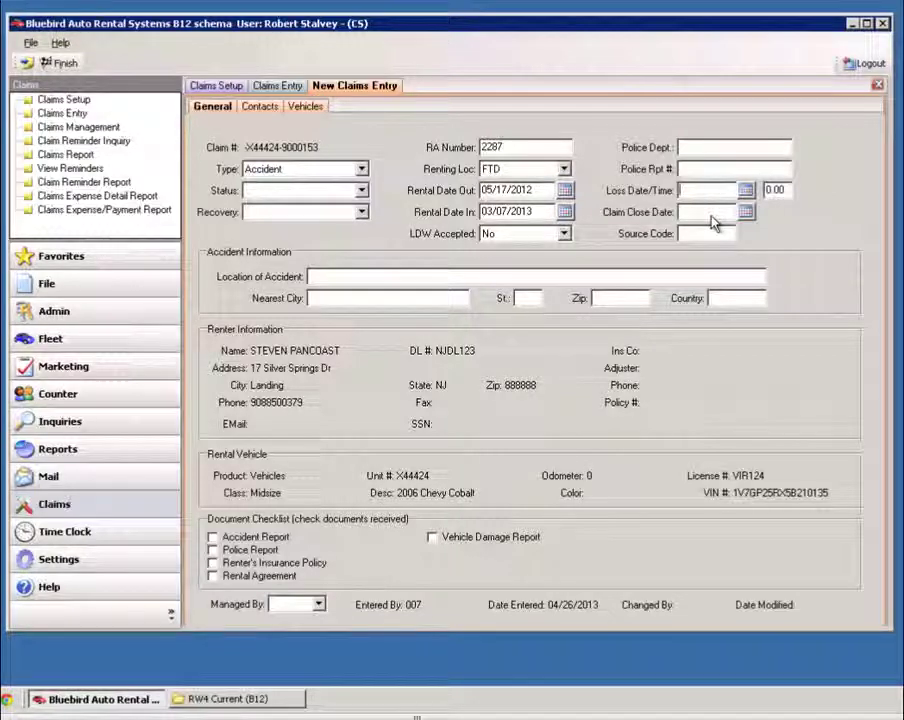
pyautogui.write('04/26/')
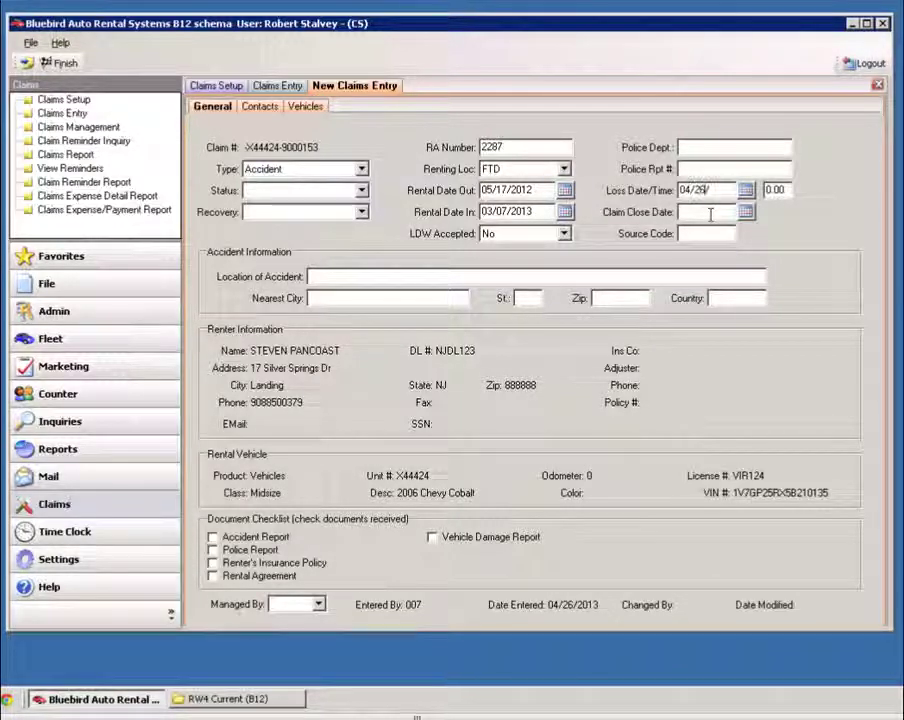
pyautogui.write('13')
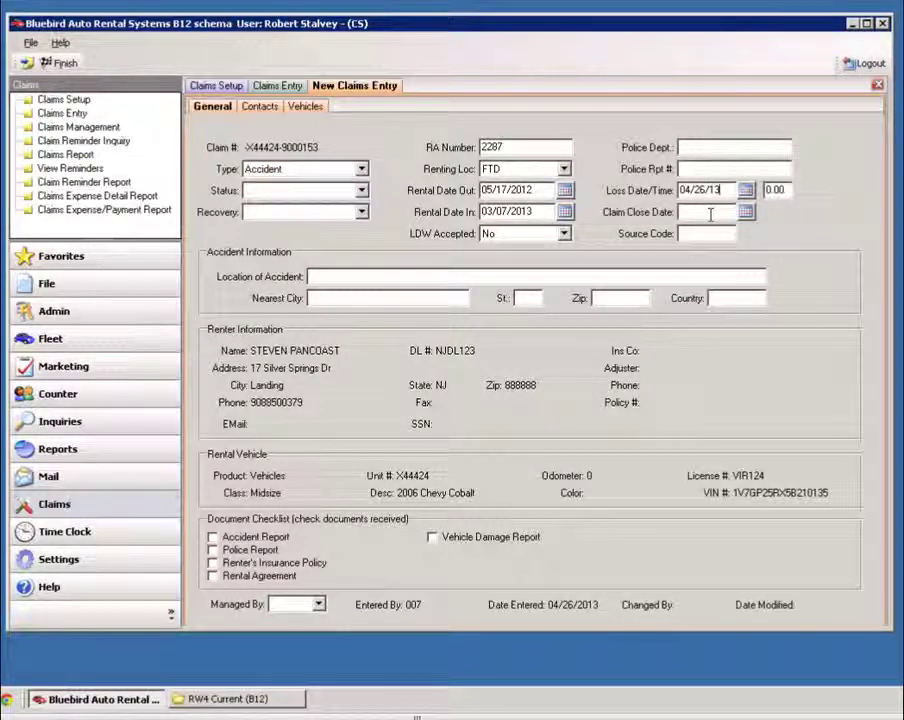
pyautogui.press('Tab')
pyautogui.write('14')
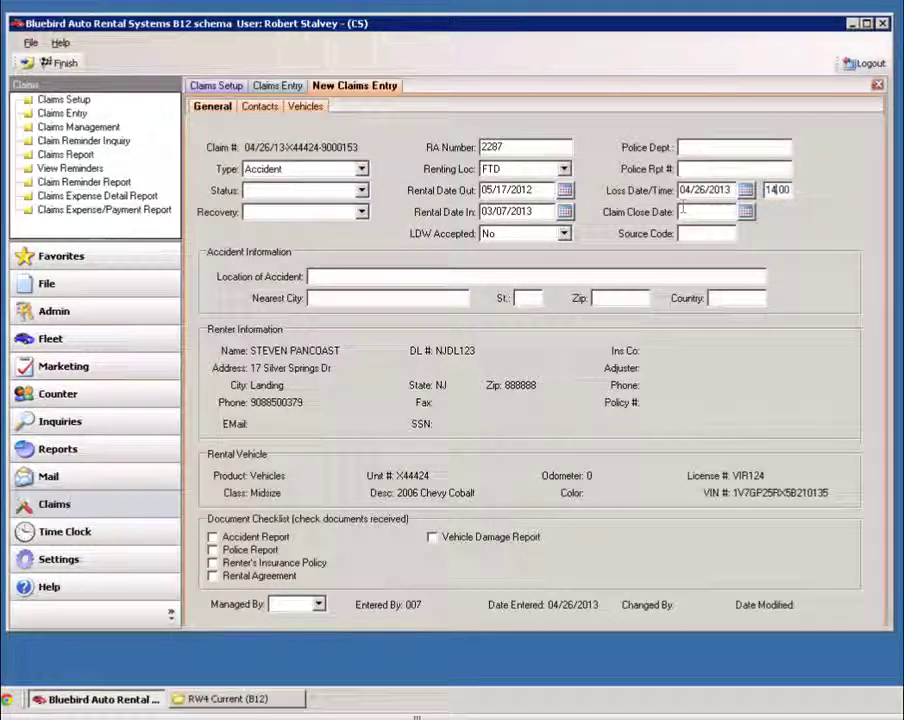
pyautogui.click(300, 190)
pyautogui.click(300, 240)
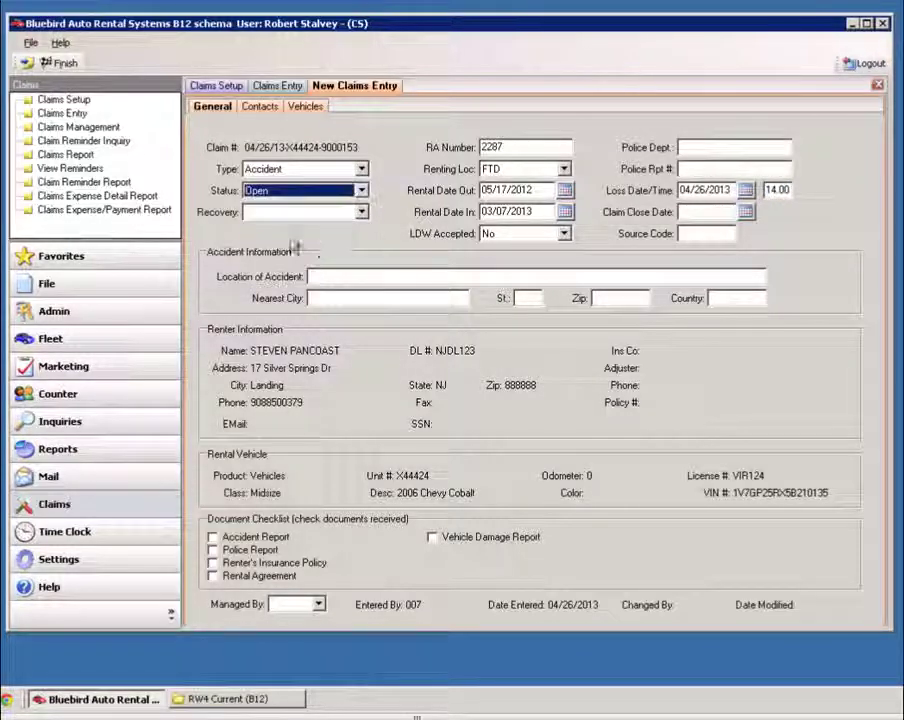
# Step: Enter accident location '200 mineral springs' and mark Accident and Police Reports received
pyautogui.click(345, 276)
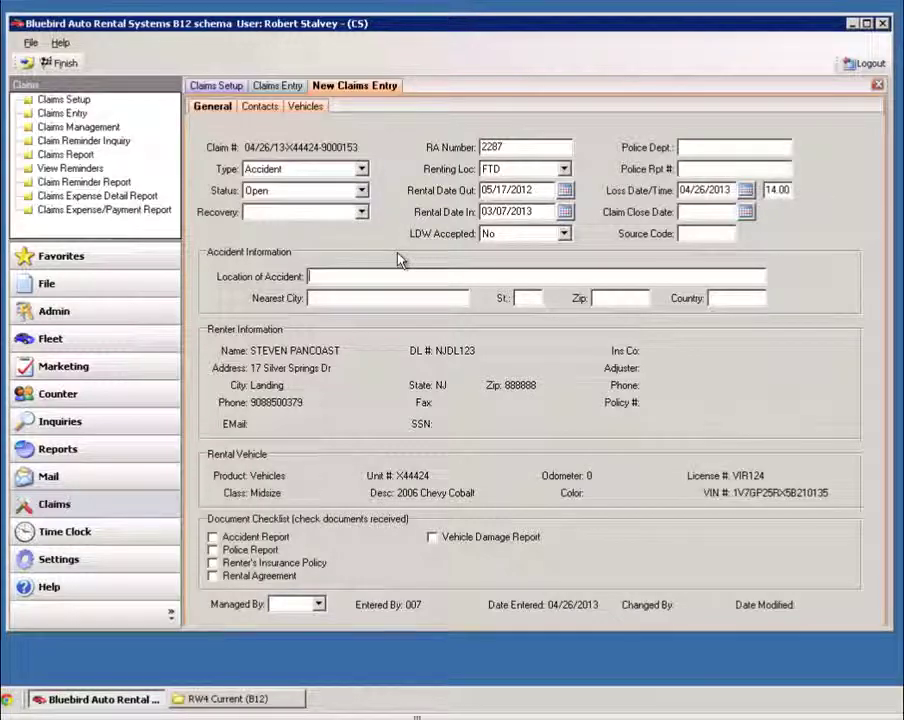
pyautogui.write('2')
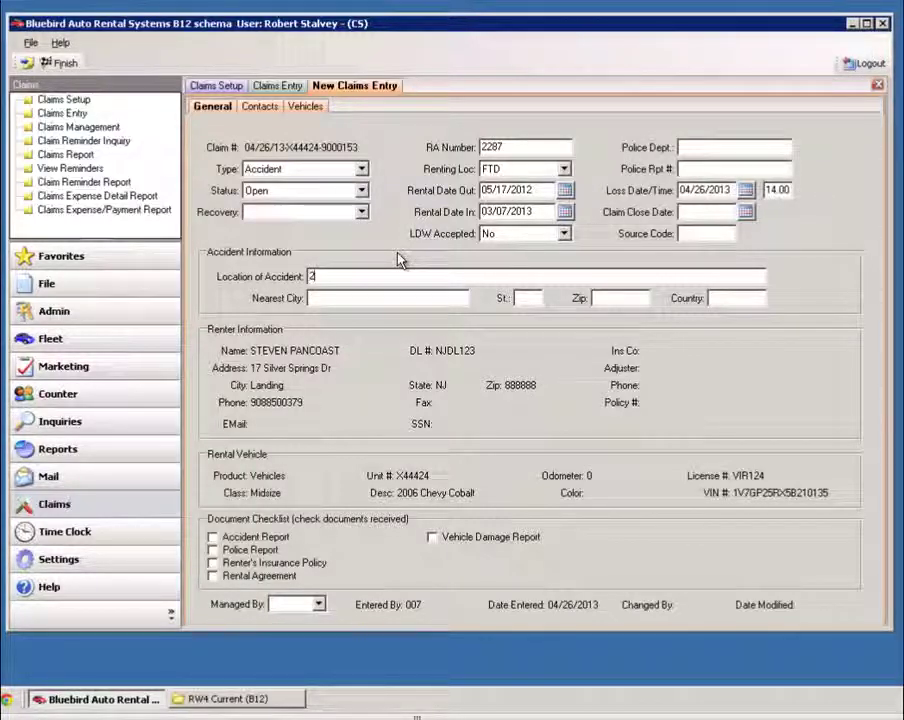
pyautogui.write('00 mineral st')
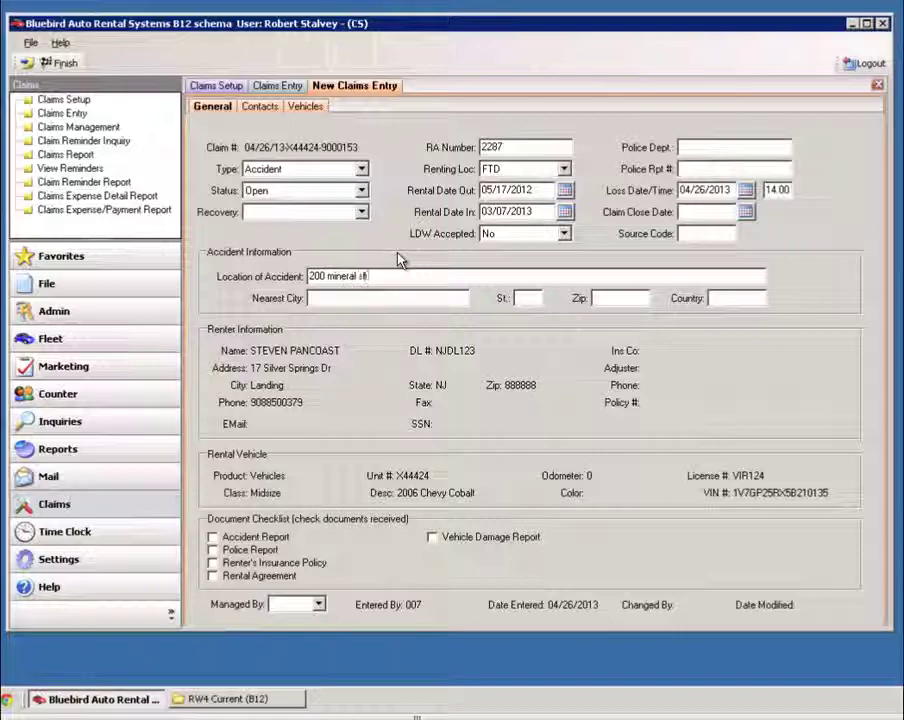
pyautogui.write('r')
pyautogui.write('pring')
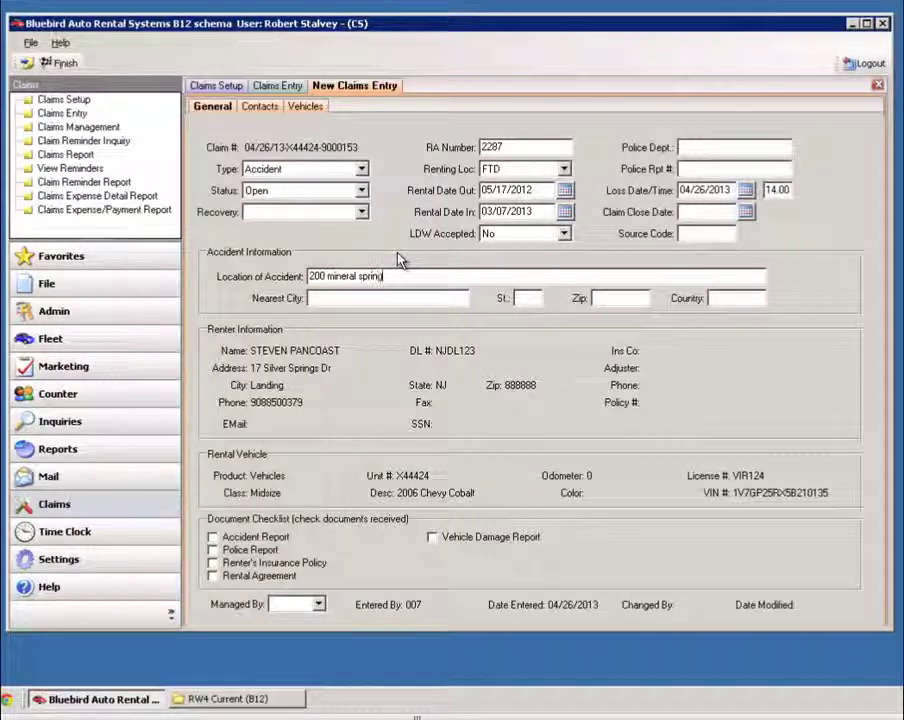
pyautogui.write('s')
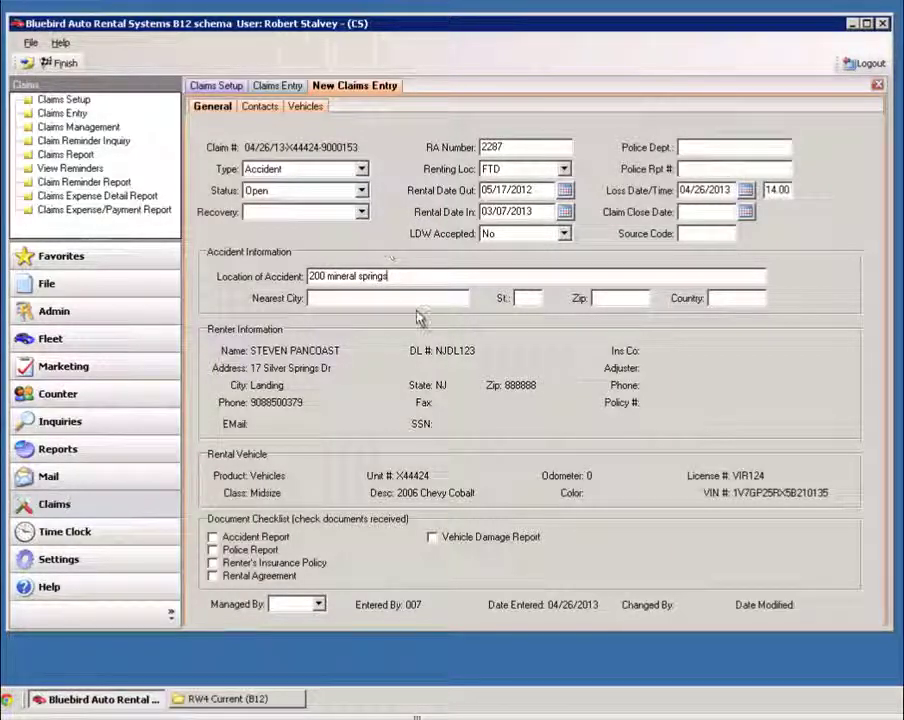
pyautogui.click(212, 537)
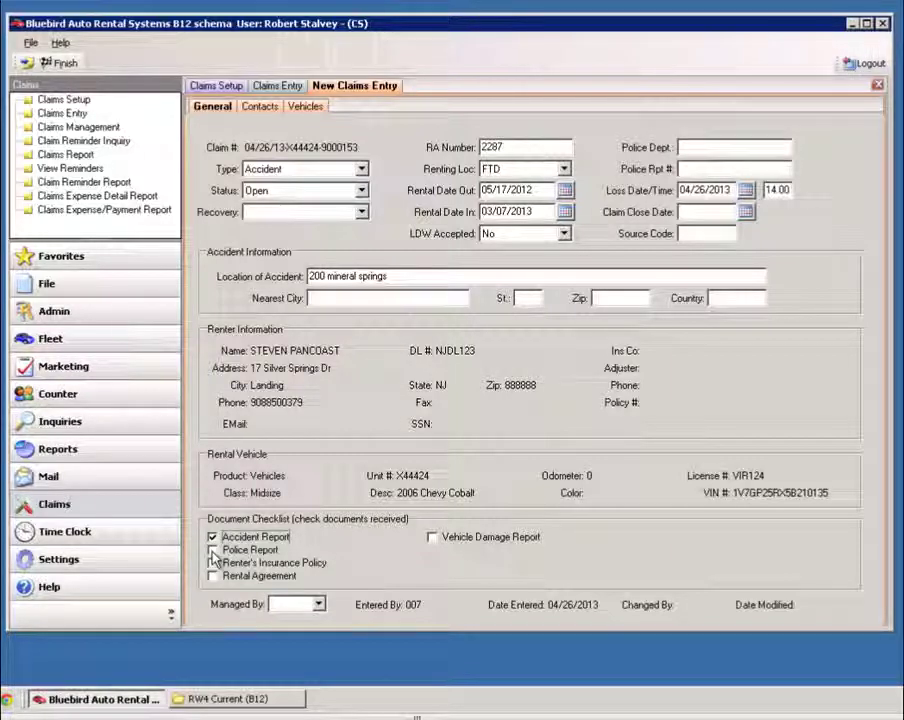
pyautogui.click(212, 550)
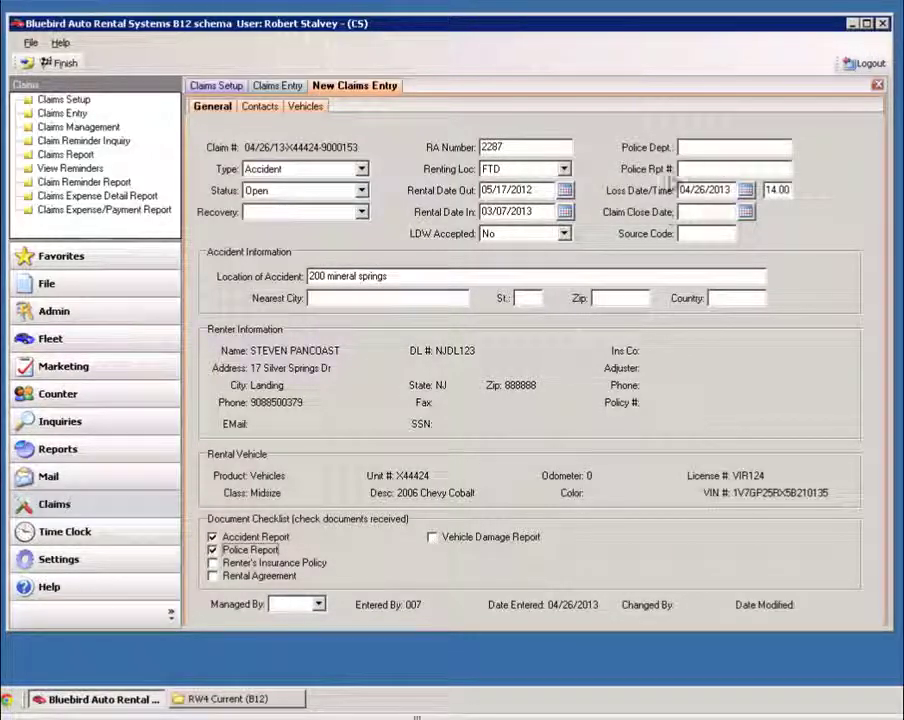
# Step: Set the police department to NAPD and enter police report number 1234567
pyautogui.click(698, 147)
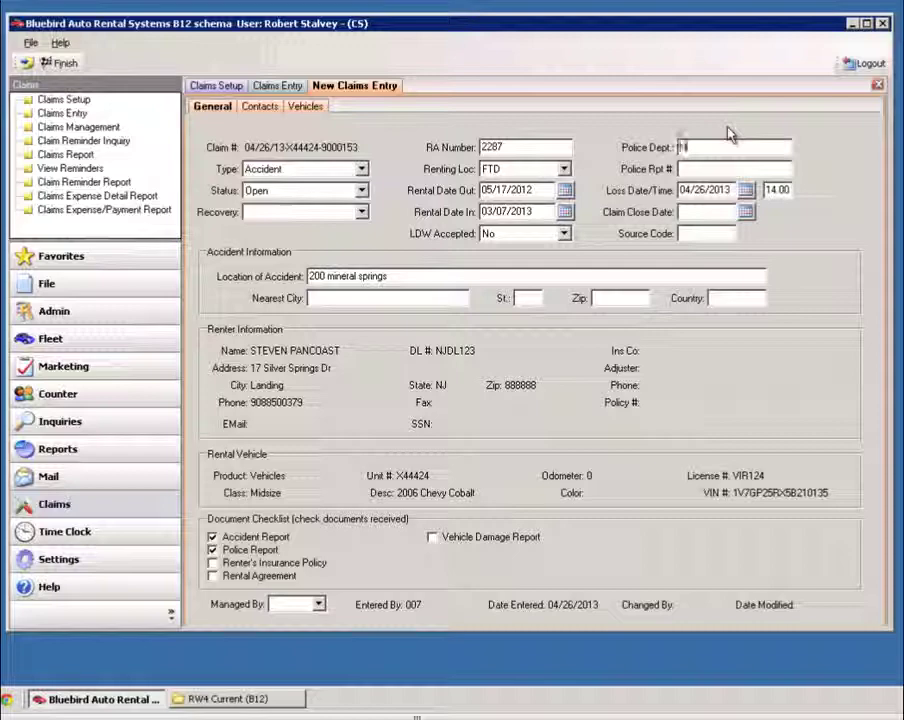
pyautogui.write('Nutl')
pyautogui.press('BackSpace')
pyautogui.press('BackSpace')
pyautogui.press('BackSpace')
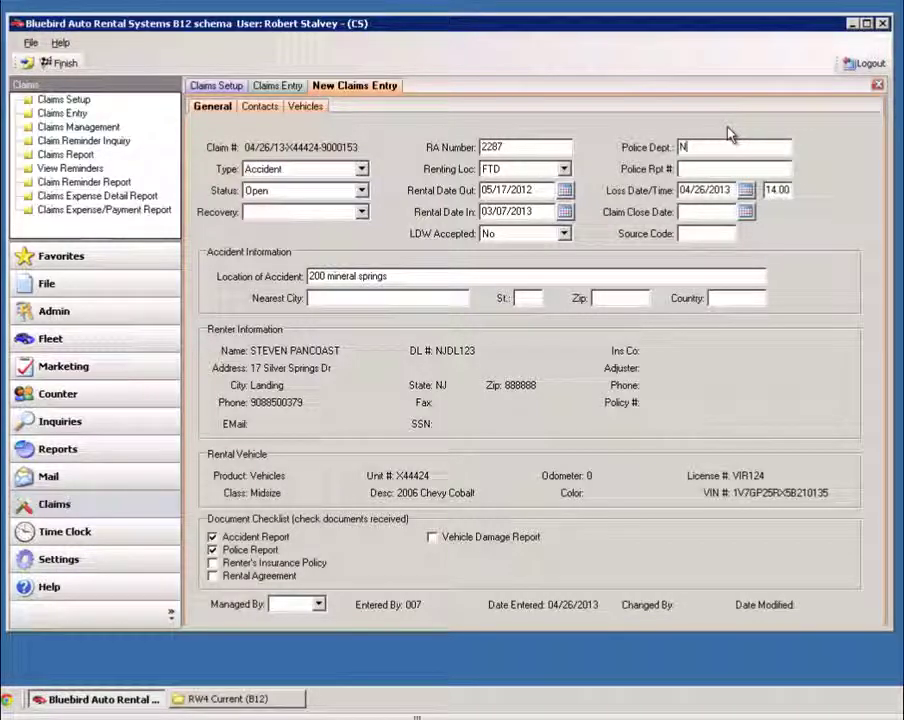
pyautogui.write('A')
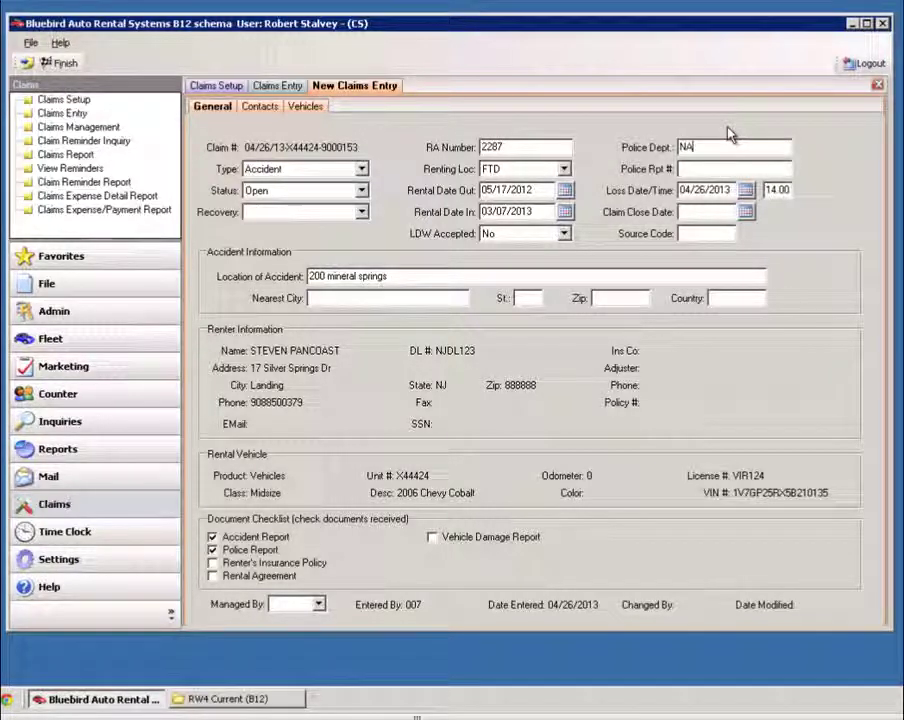
pyautogui.write('PD')
pyautogui.press('Tab')
pyautogui.write('12')
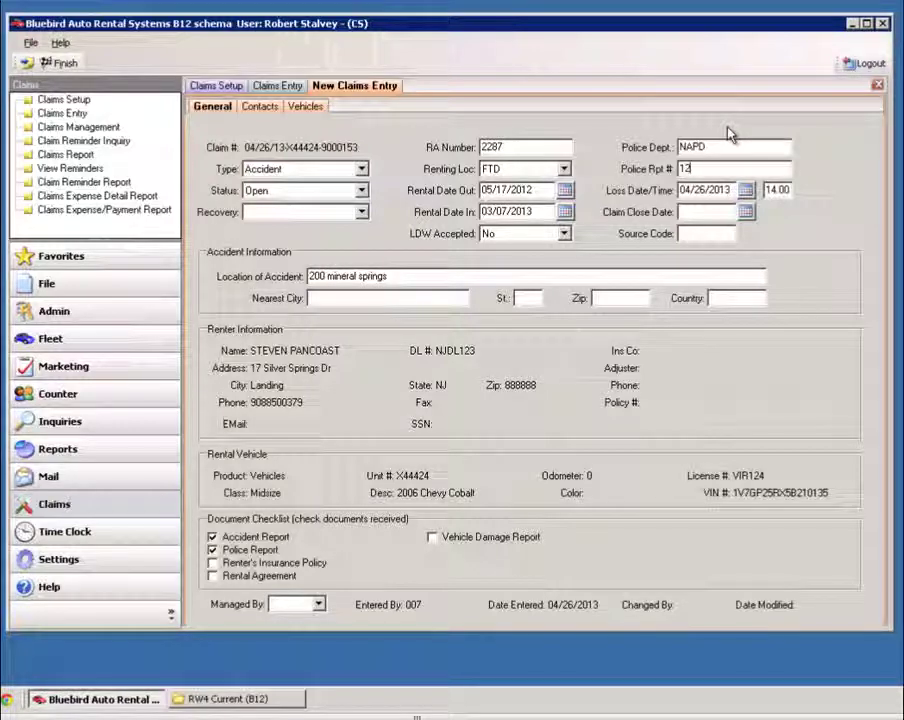
pyautogui.write('34')
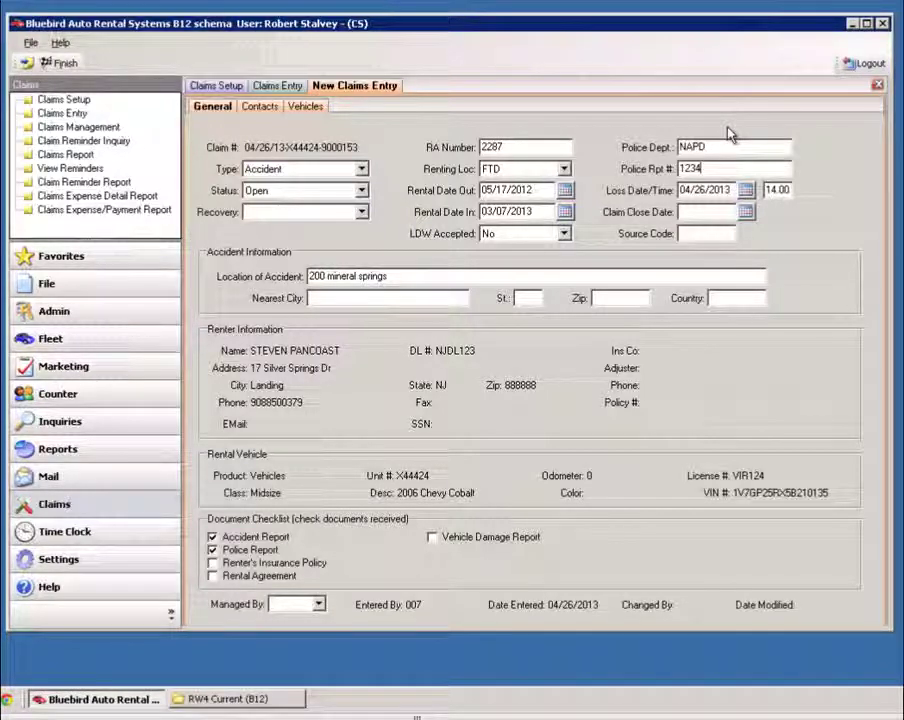
pyautogui.write('5')
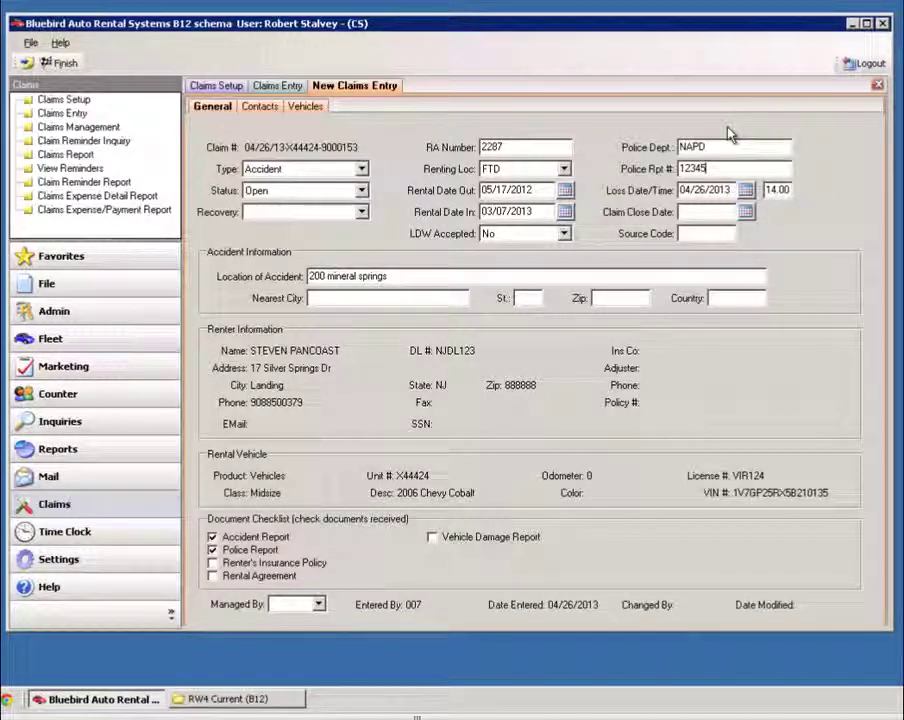
pyautogui.write('67')
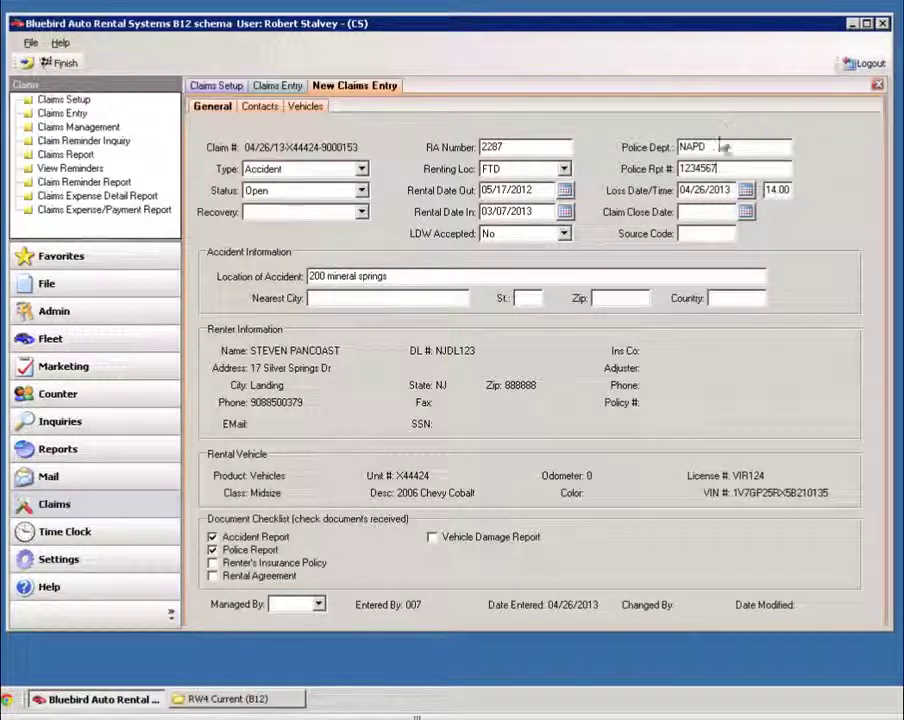
# Step: Add an auto-displayed note 'check for driver's purse' to the claim and close Notes
pyautogui.click(26, 66)
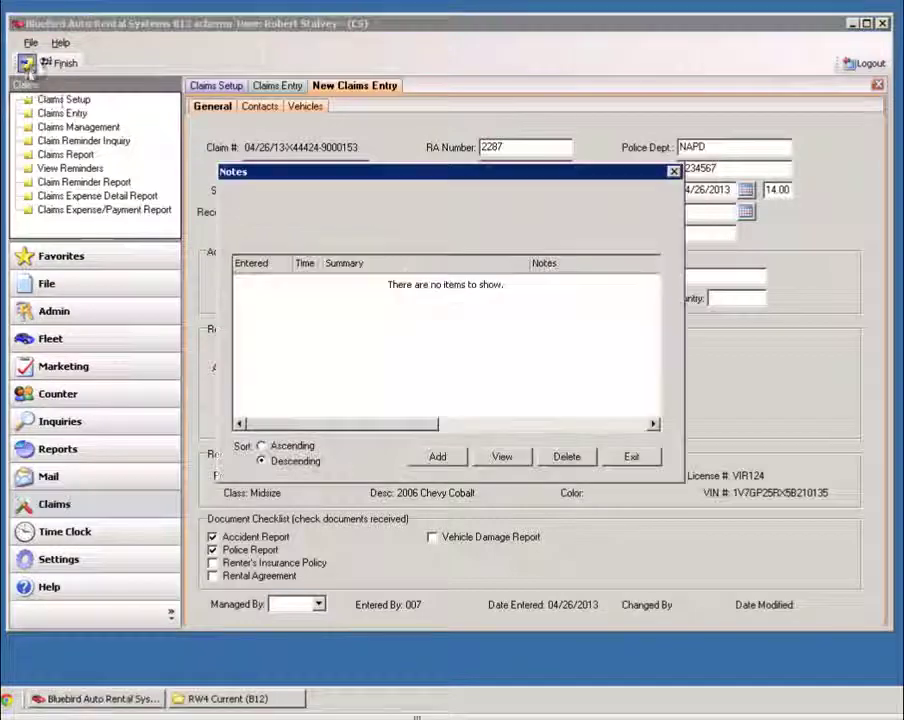
pyautogui.click(455, 459)
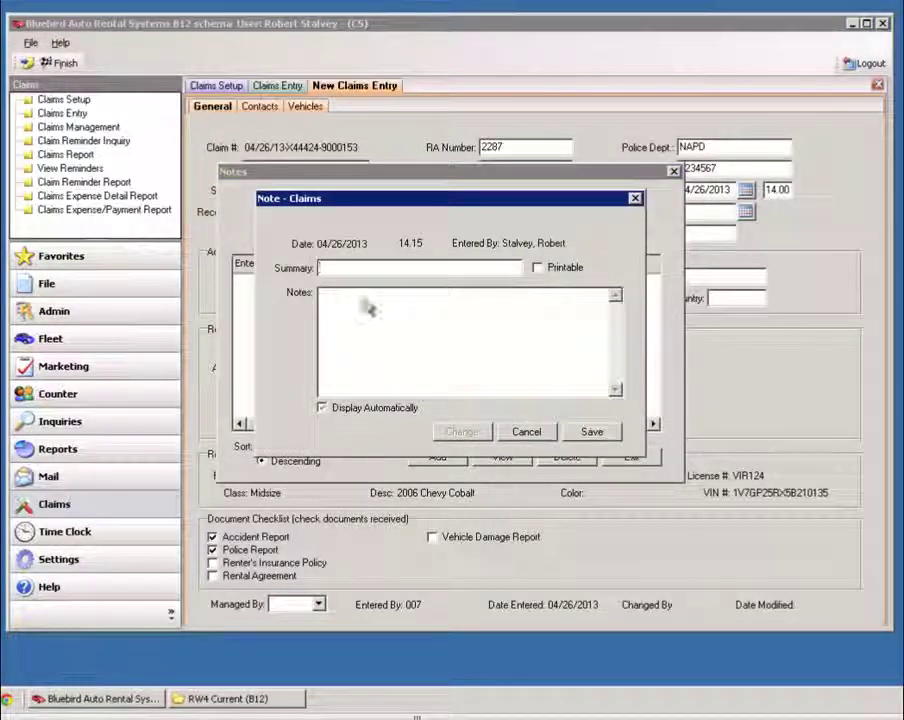
pyautogui.click(322, 407)
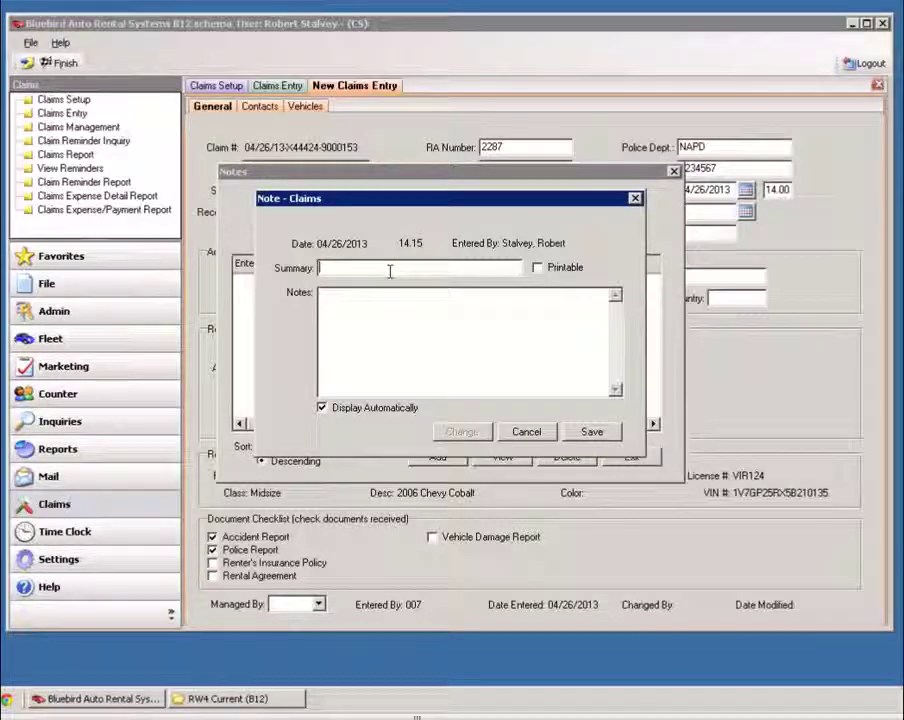
pyautogui.write('check for di')
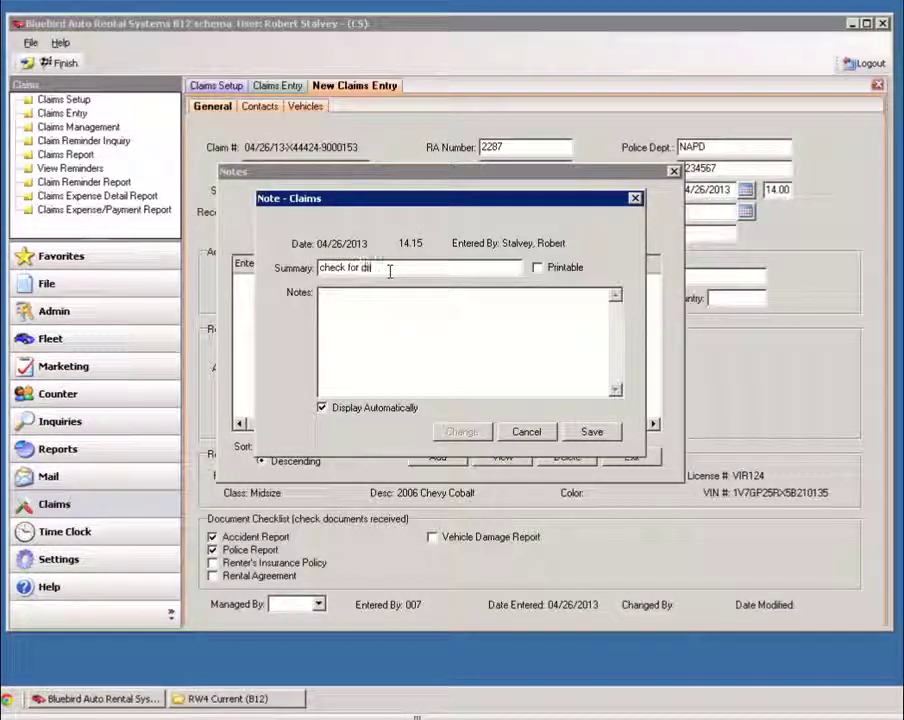
pyautogui.press('BackSpace')
pyautogui.write("river'")
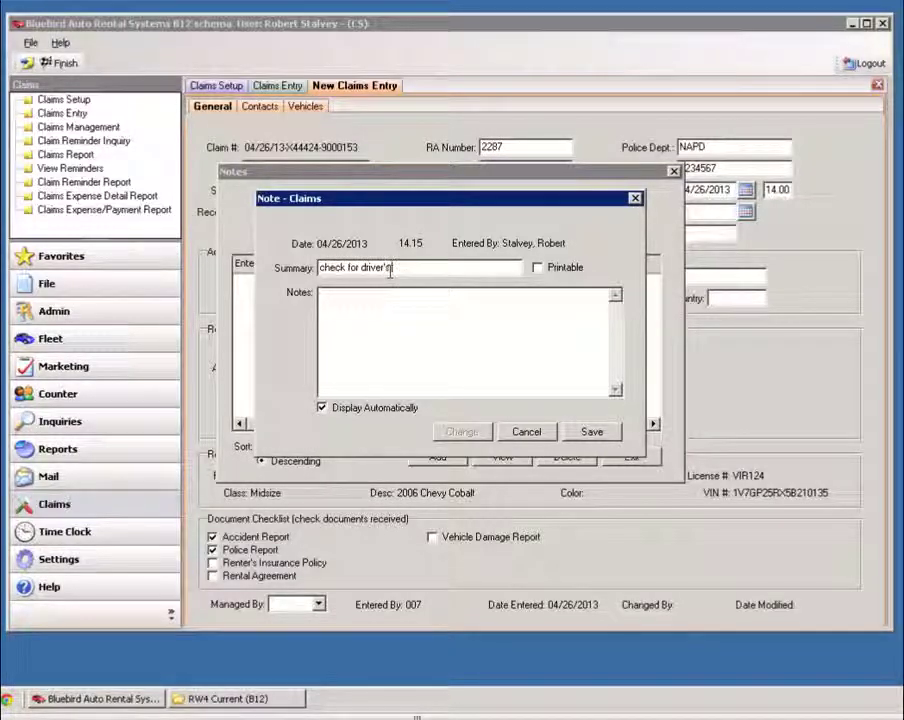
pyautogui.write('s purse')
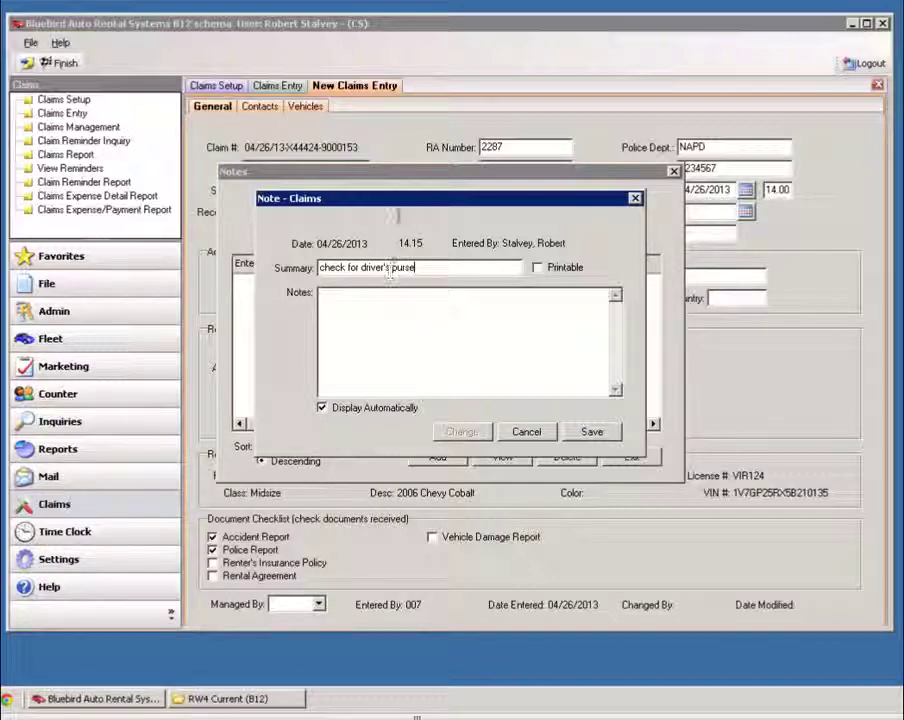
pyautogui.click(588, 430)
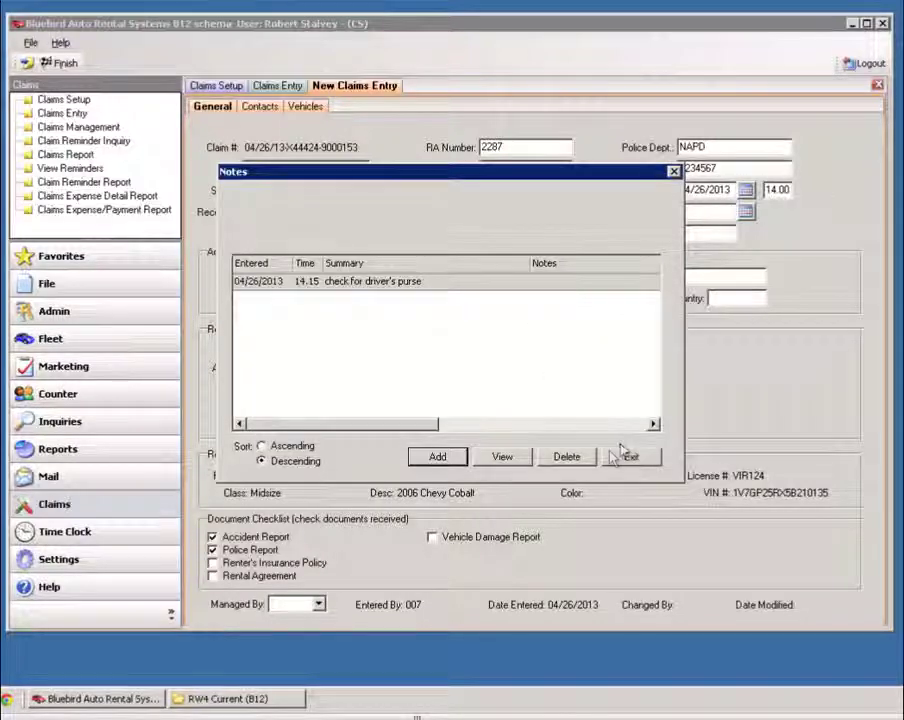
pyautogui.click(614, 455)
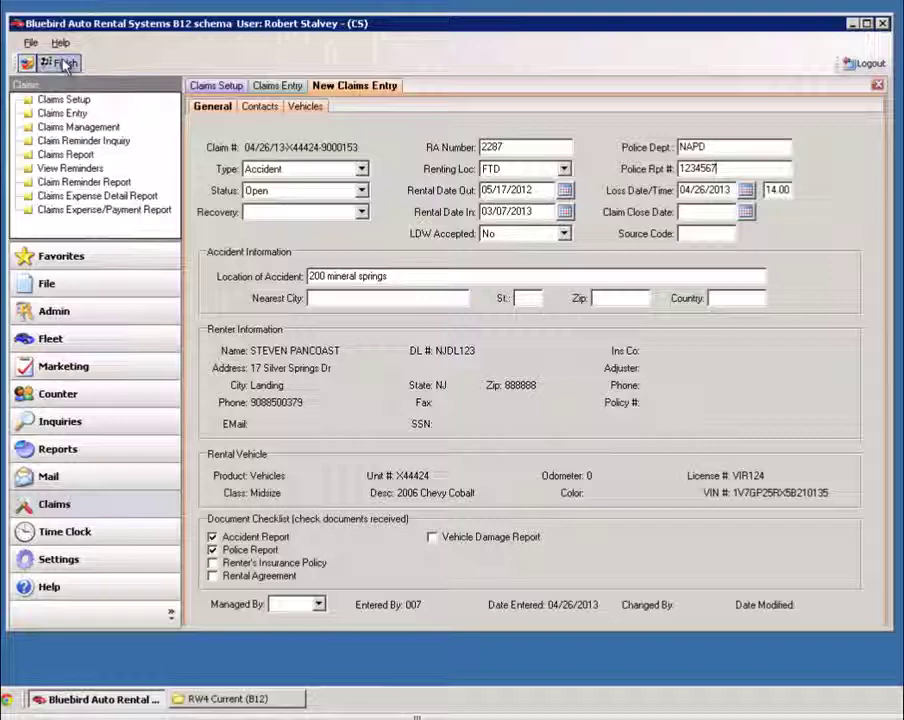
# Step: Finish the new claim and search Claims Entry by RA number 2287
pyautogui.click(63, 64)
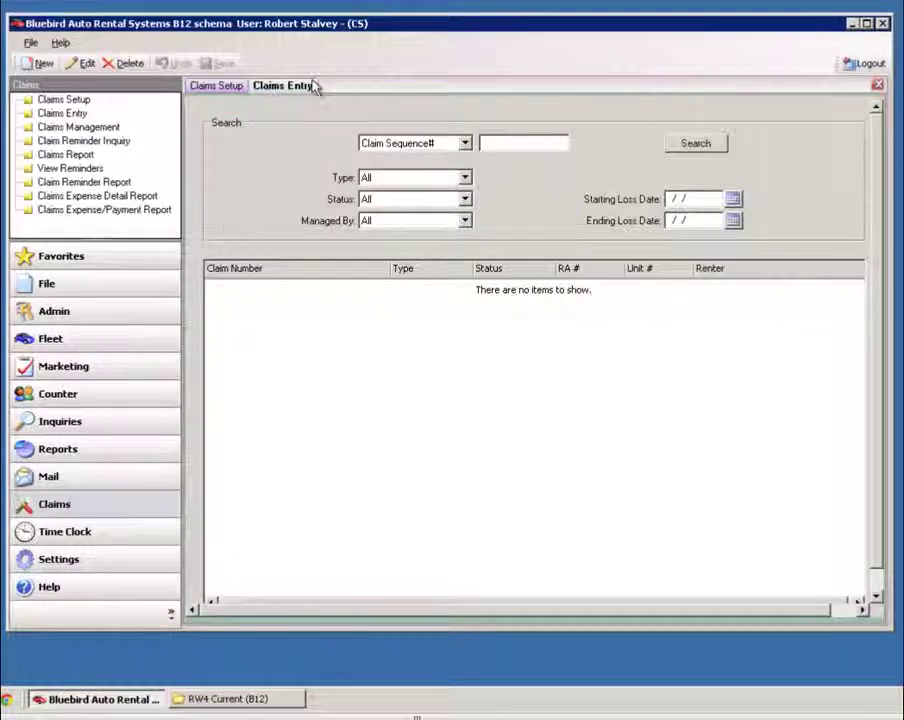
pyautogui.click(465, 144)
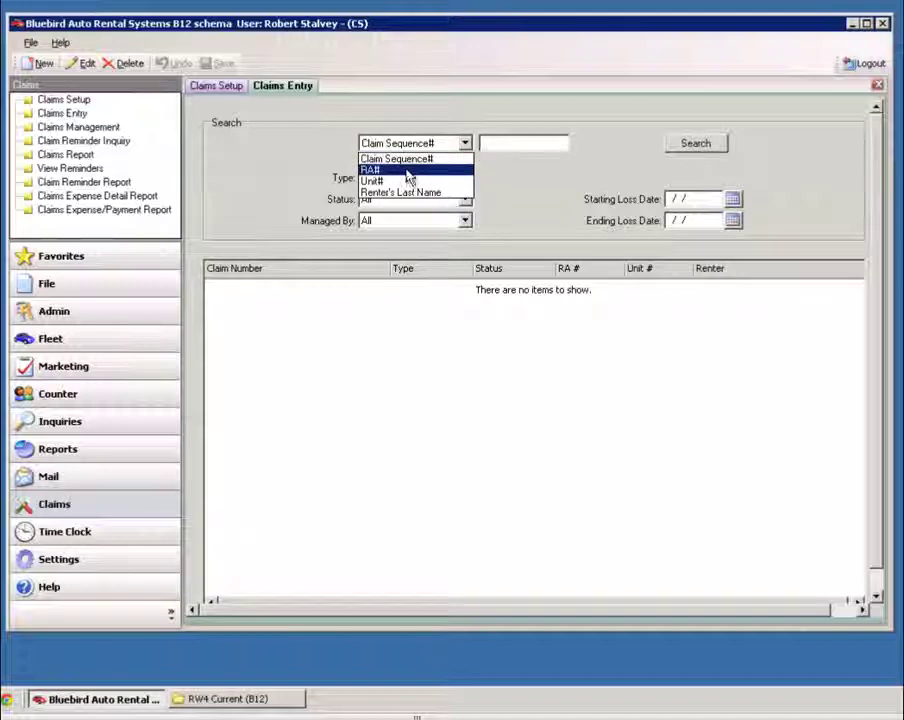
pyautogui.click(408, 172)
pyautogui.click(500, 142)
pyautogui.write('22')
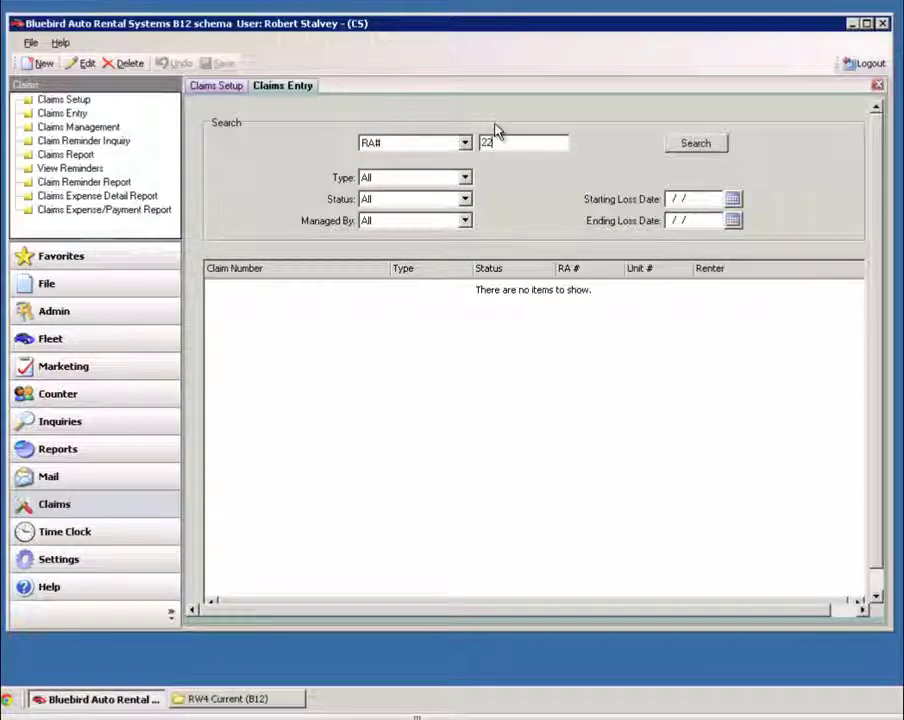
pyautogui.write('87')
pyautogui.click(686, 143)
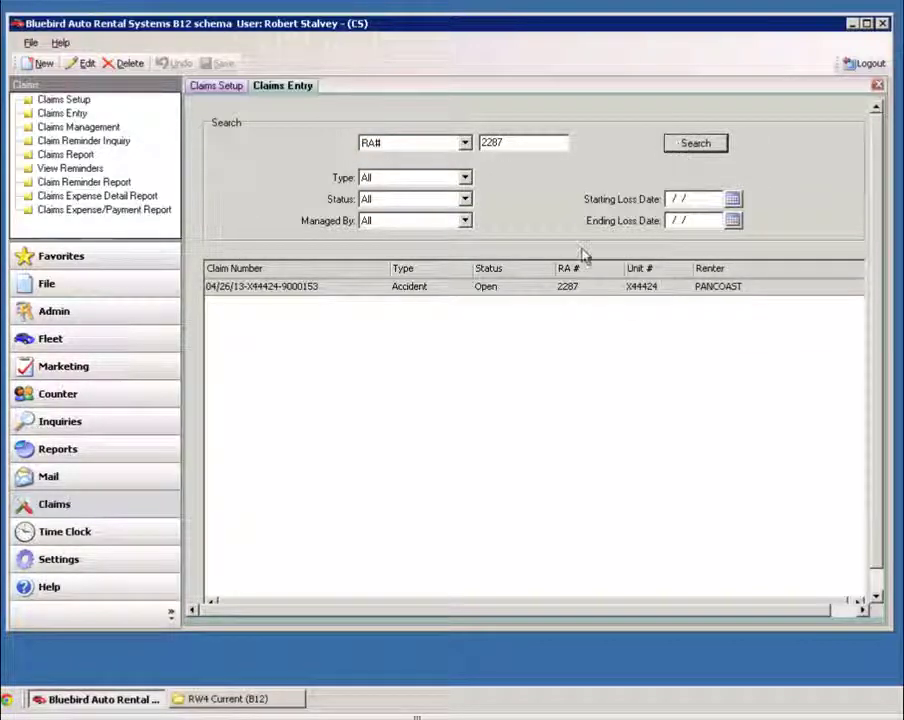
# Step: List all Open Accident claims searched by claim sequence number with no search value
pyautogui.click(463, 145)
pyautogui.click(440, 160)
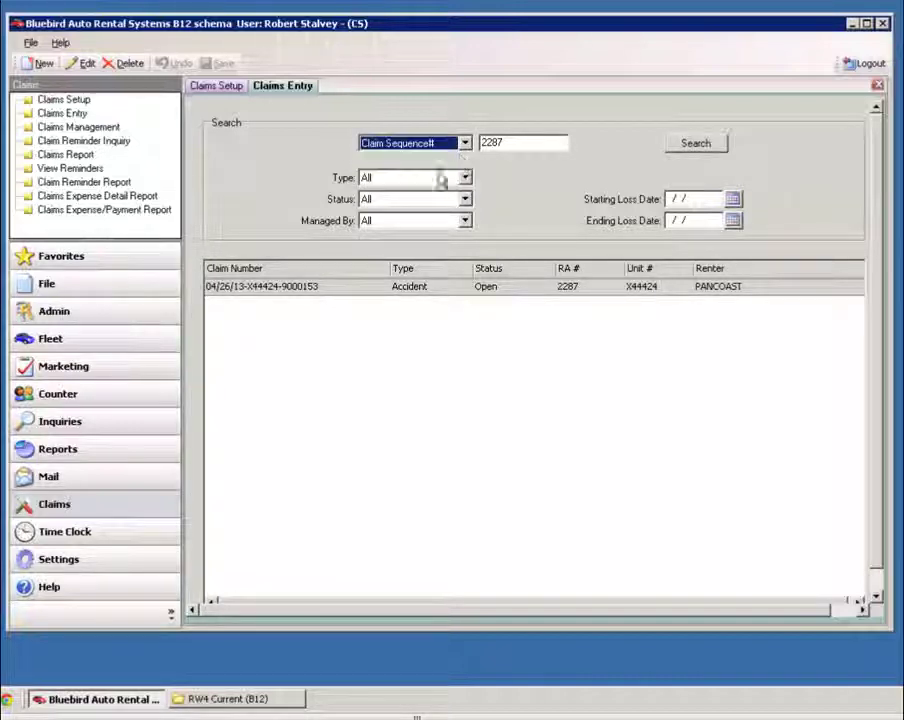
pyautogui.click(464, 178)
pyautogui.click(434, 206)
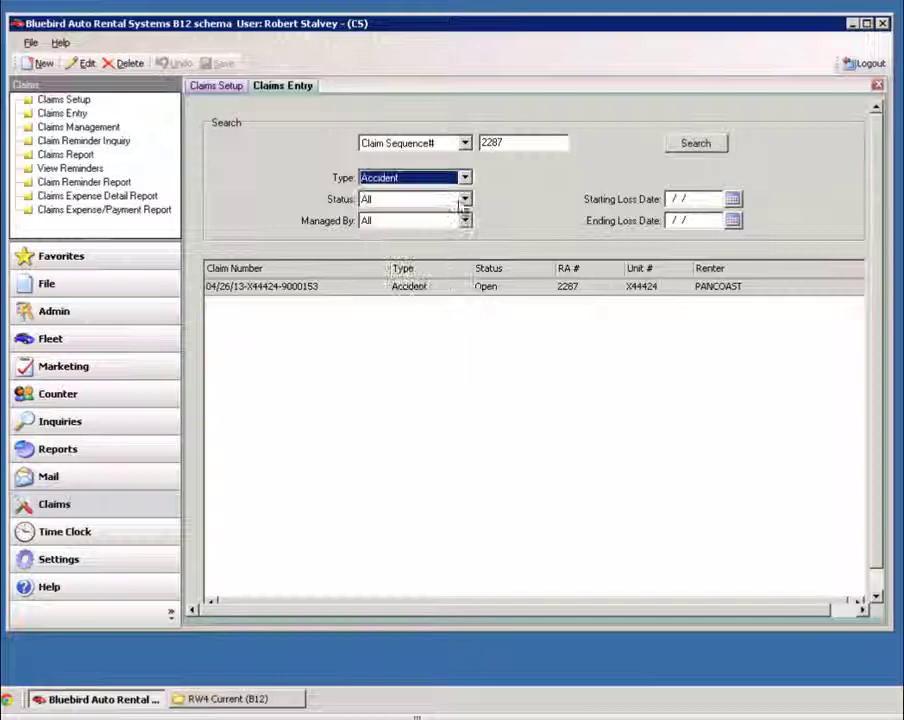
pyautogui.click(464, 199)
pyautogui.click(418, 250)
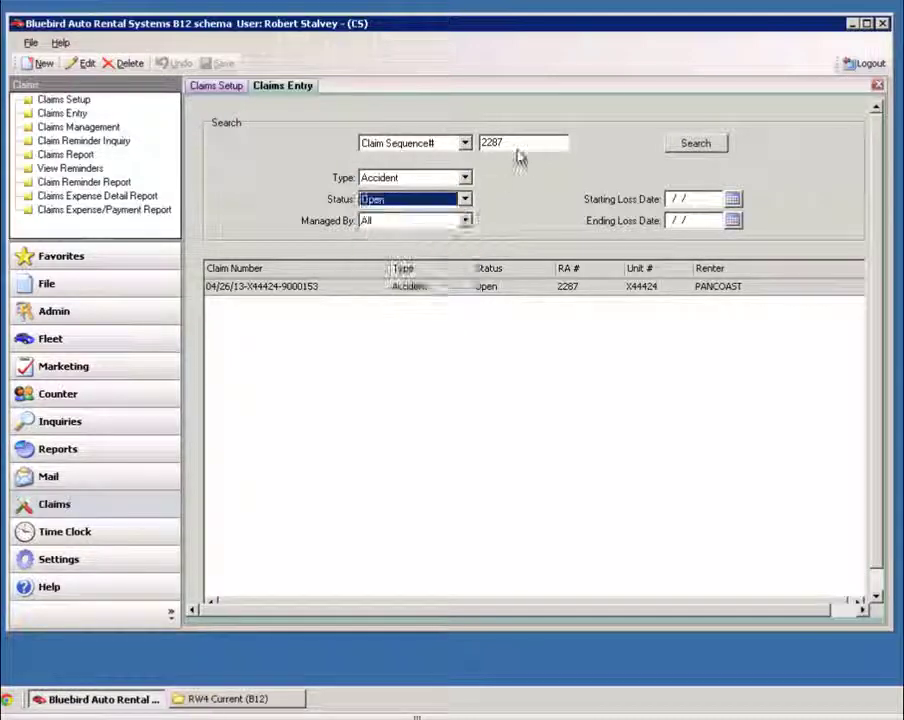
pyautogui.doubleClick(514, 143)
pyautogui.press('BackSpace')
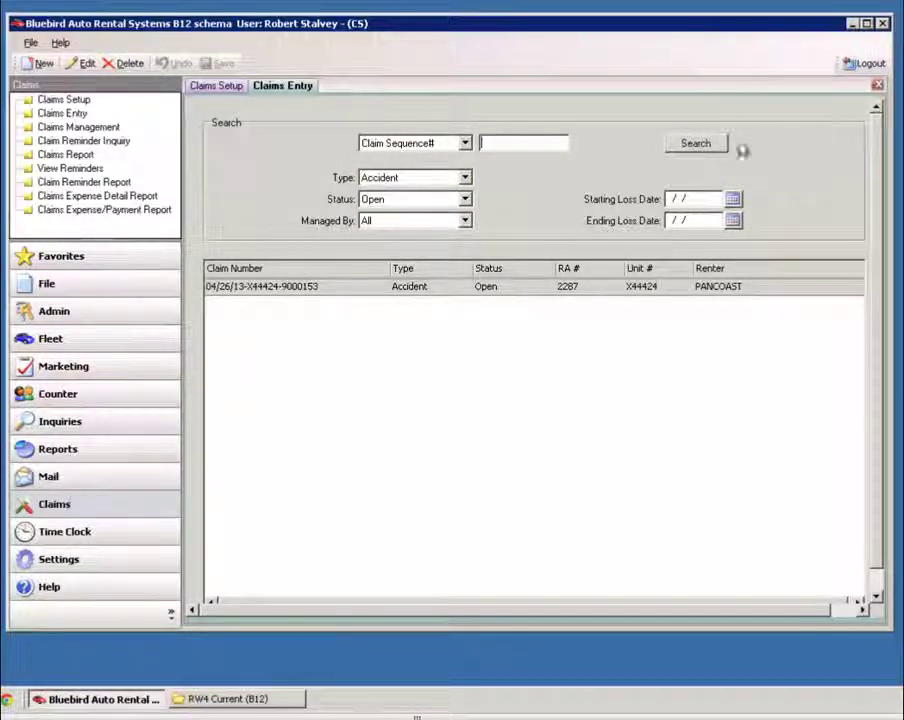
pyautogui.click(710, 149)
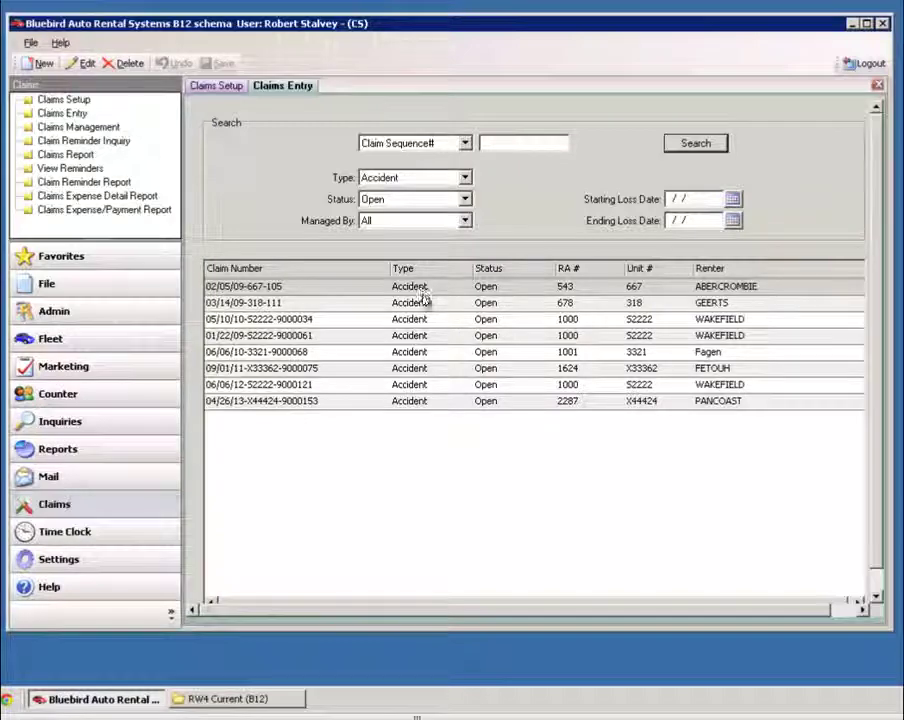
# Step: Open the newest accident claim, then close it without saving changes
pyautogui.doubleClick(408, 401)
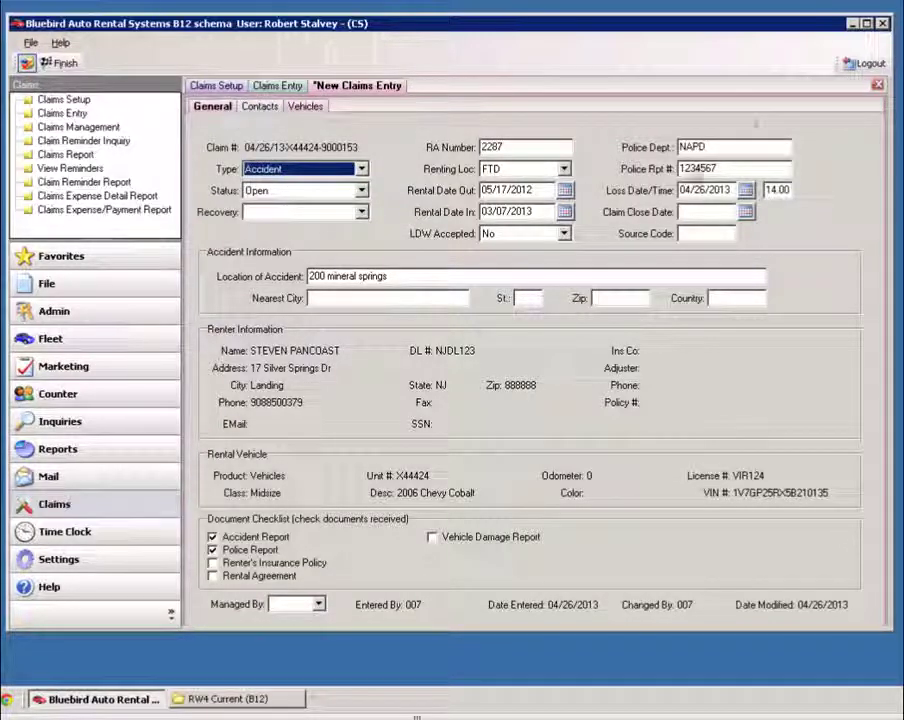
pyautogui.click(878, 88)
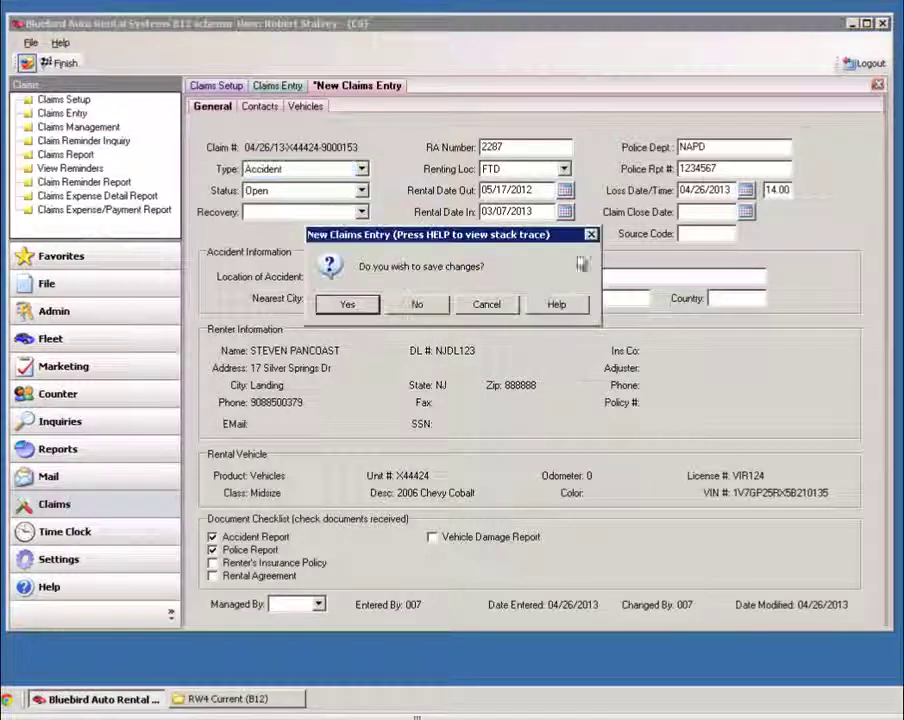
pyautogui.click(415, 306)
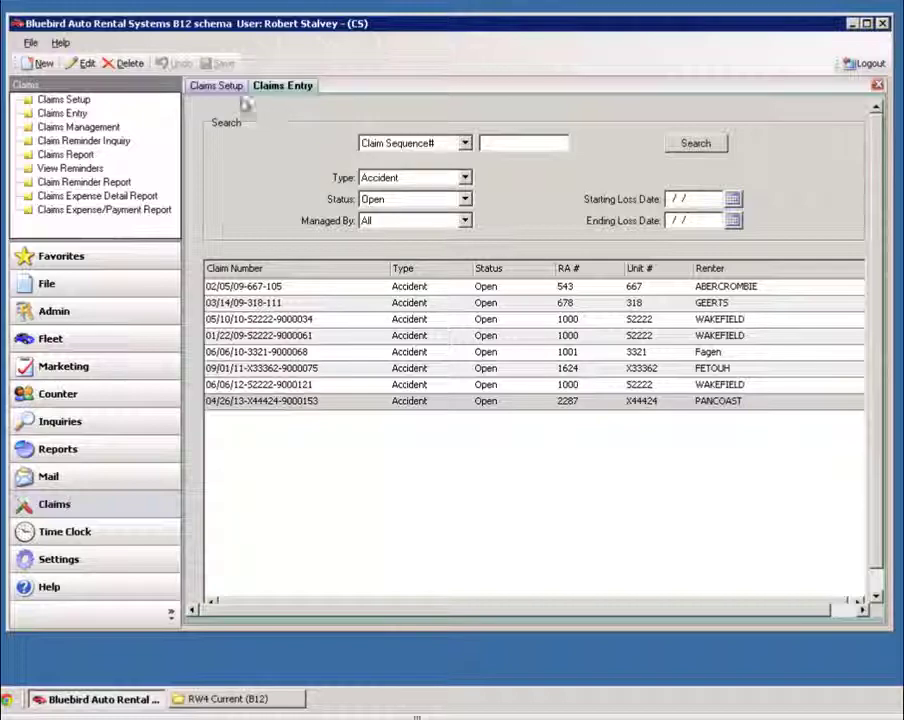
# Step: In Claims Management, search Open claims of all types by RA# 2287
pyautogui.click(87, 128)
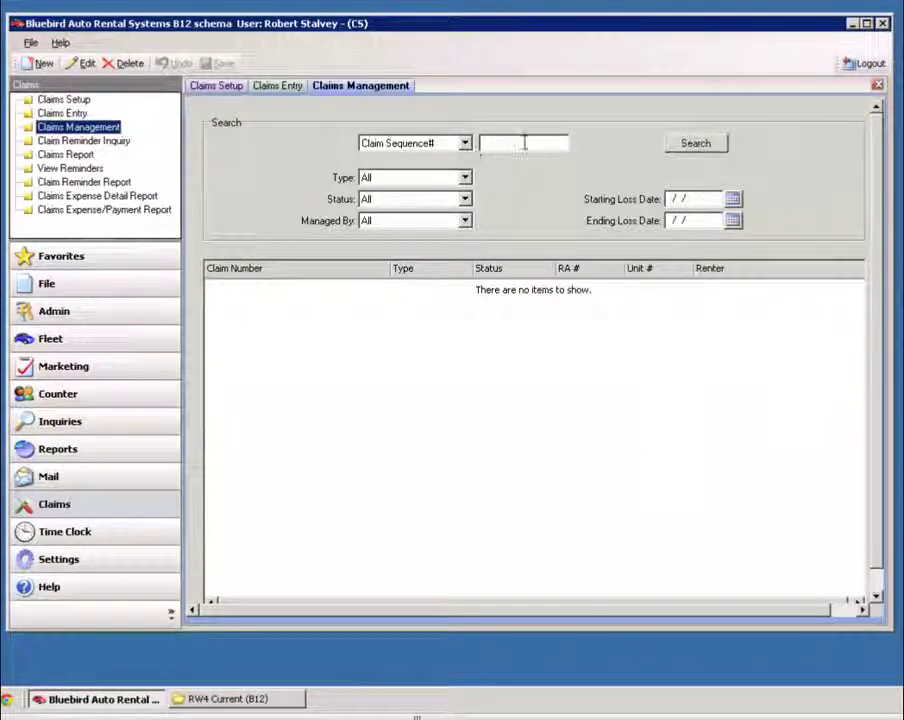
pyautogui.click(464, 143)
pyautogui.click(462, 166)
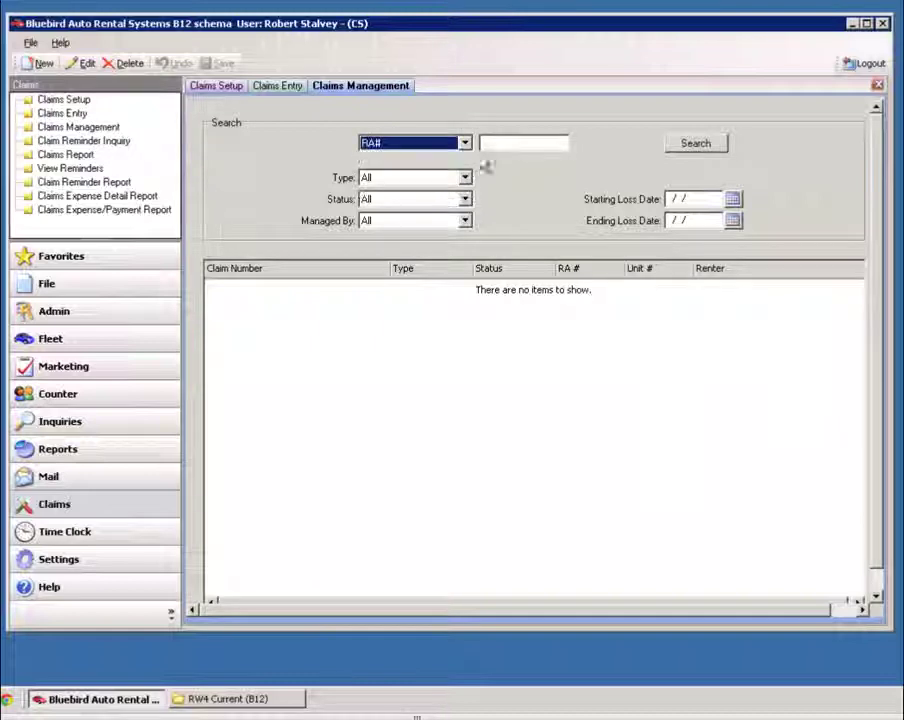
pyautogui.click(484, 144)
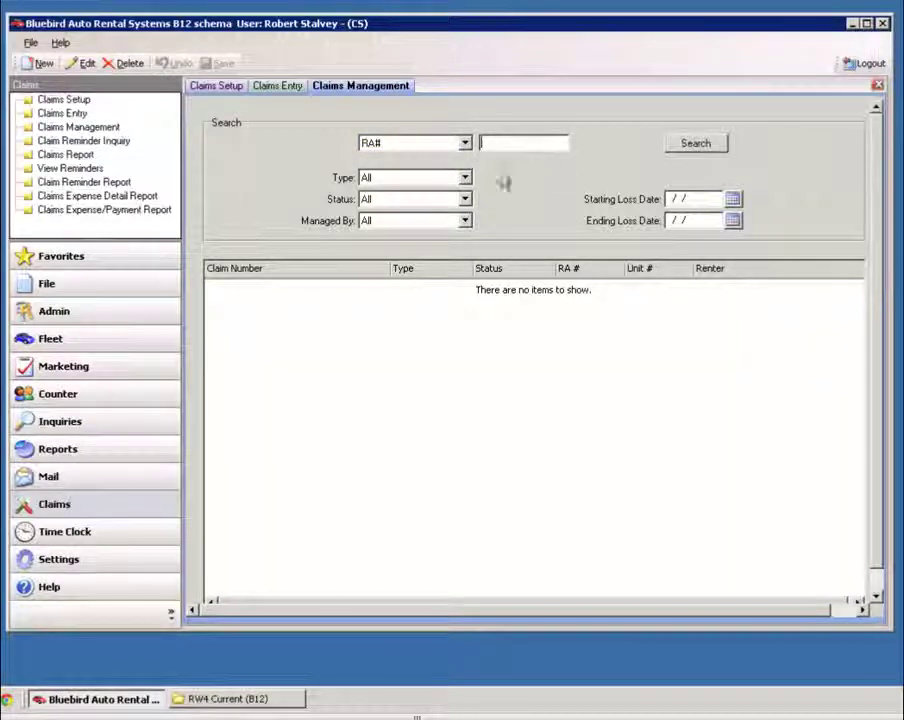
pyautogui.click(440, 202)
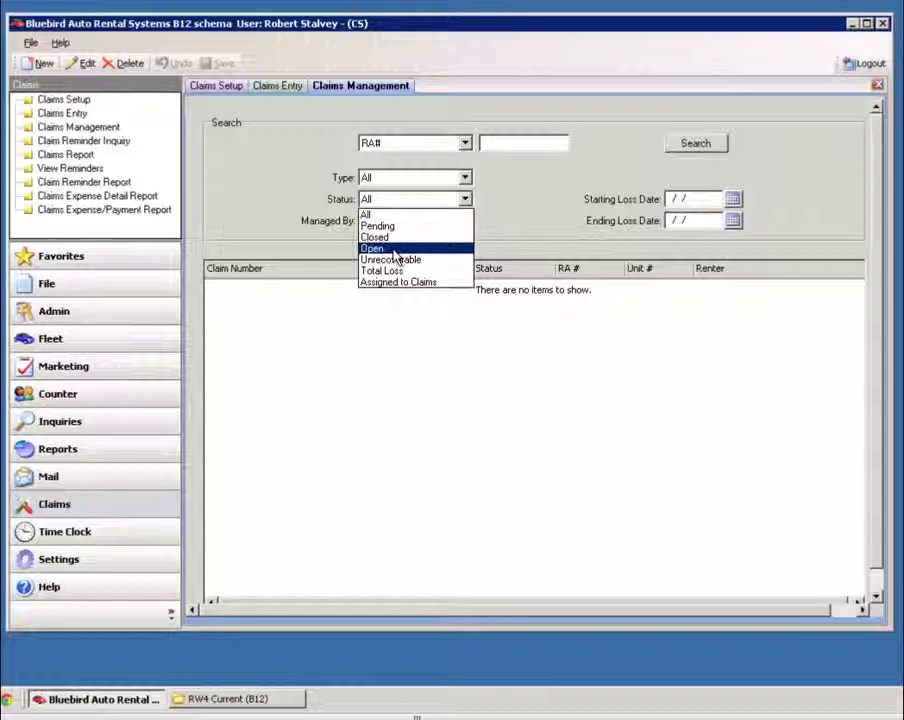
pyautogui.click(397, 249)
pyautogui.click(460, 177)
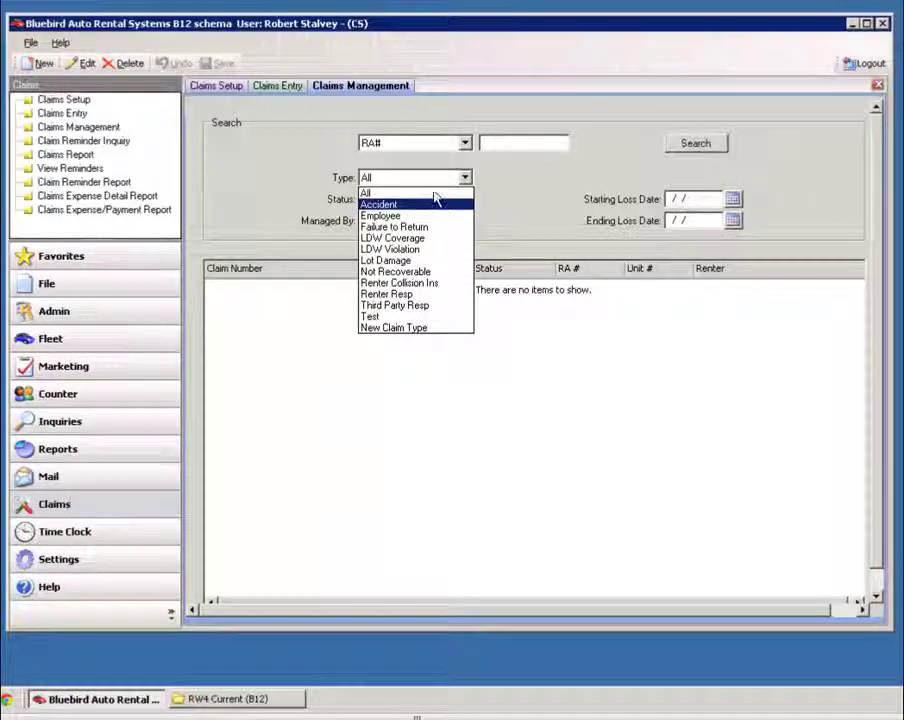
pyautogui.click(425, 193)
pyautogui.click(532, 142)
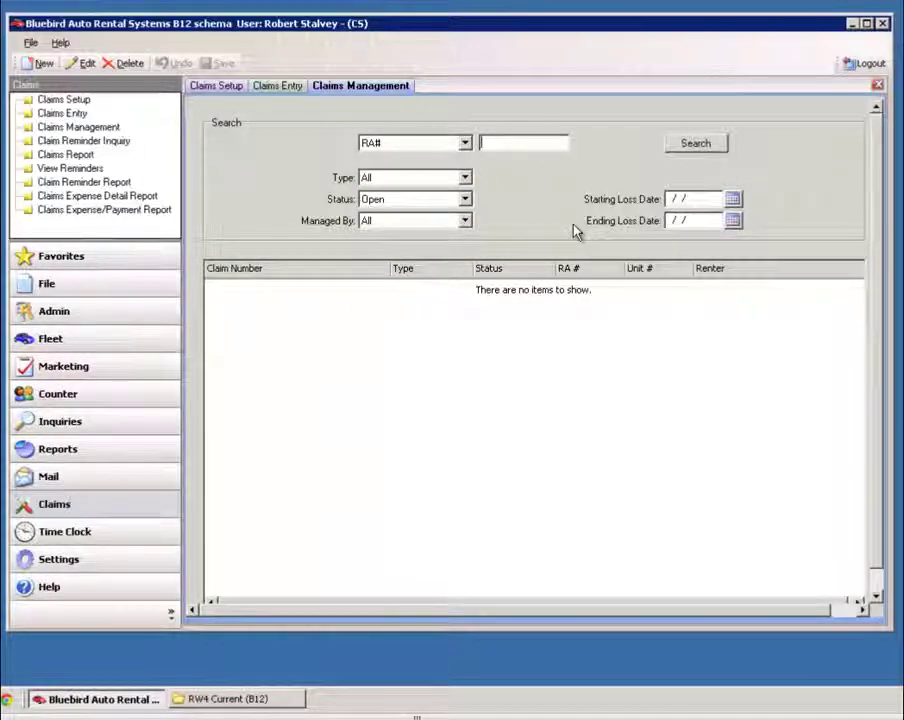
pyautogui.write('2287')
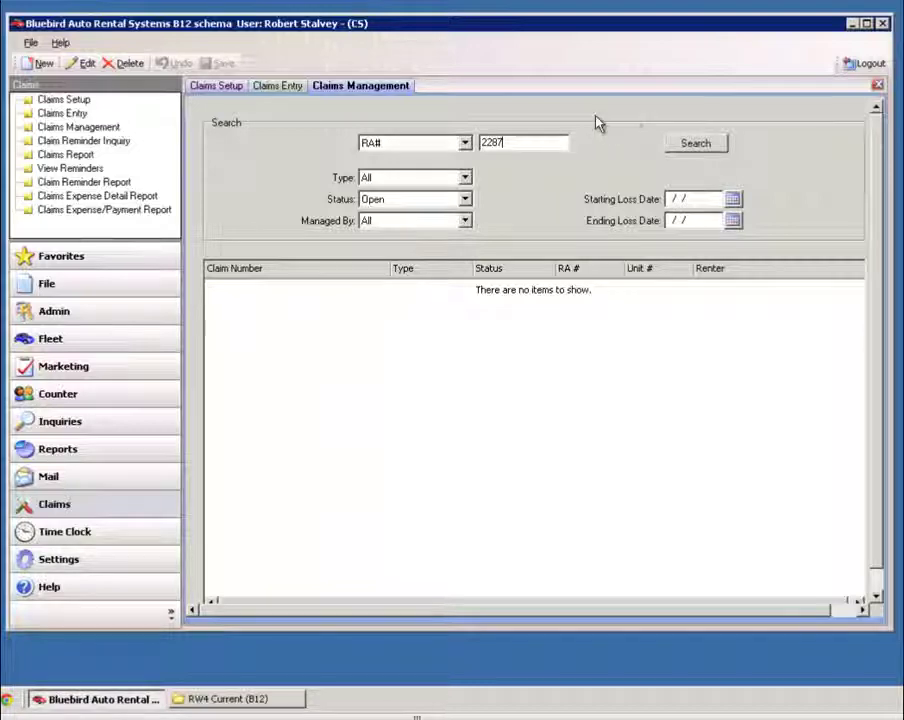
pyautogui.click(675, 144)
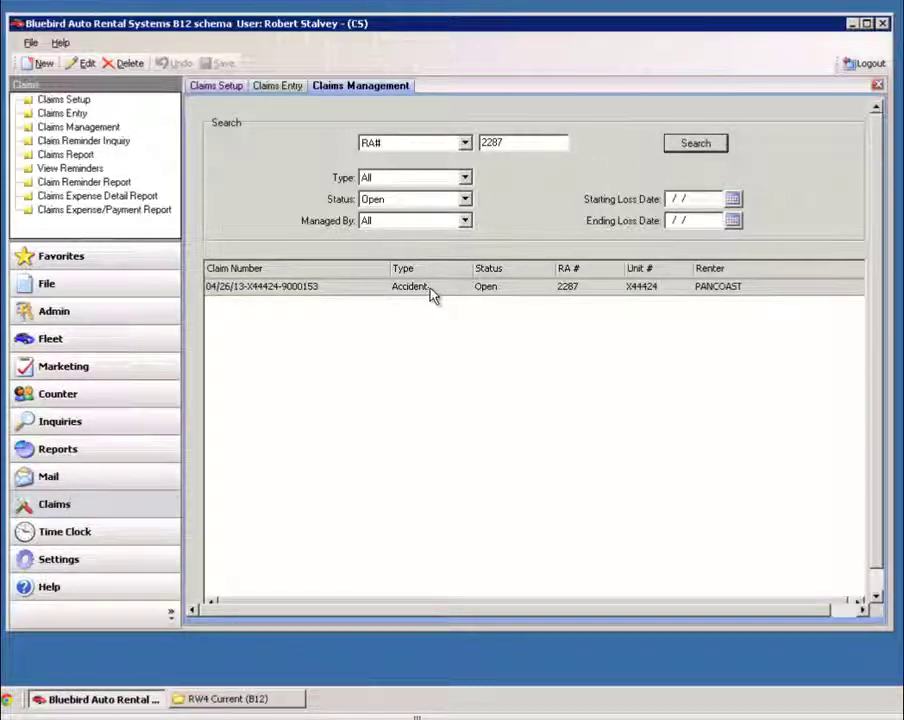
# Step: Open the X44424 Accident claim in Manage Claims and view its Images, Reminders, then General tabs
pyautogui.doubleClick(430, 289)
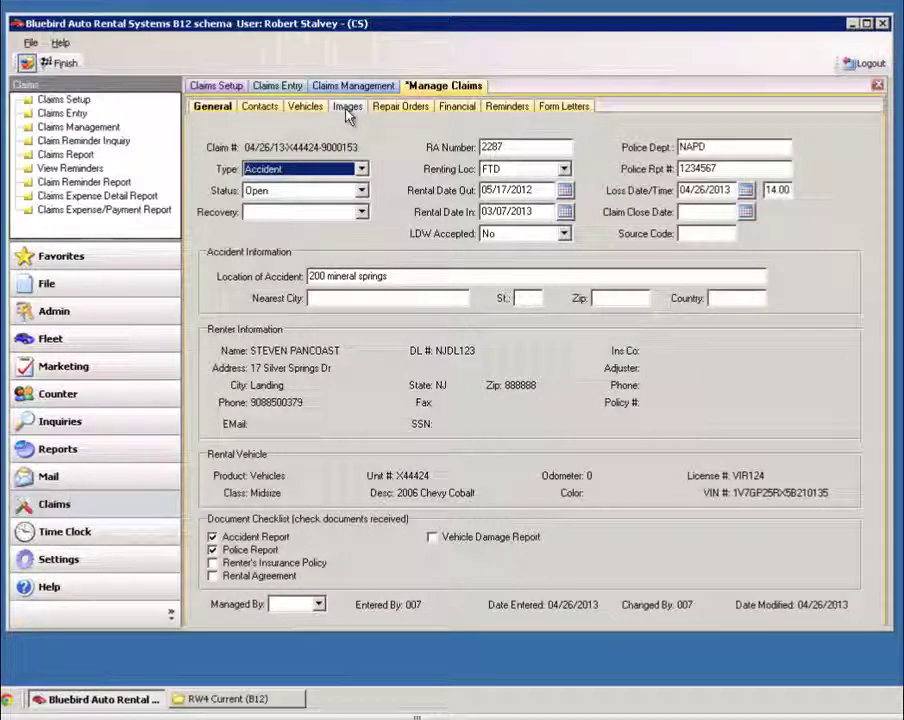
pyautogui.click(347, 108)
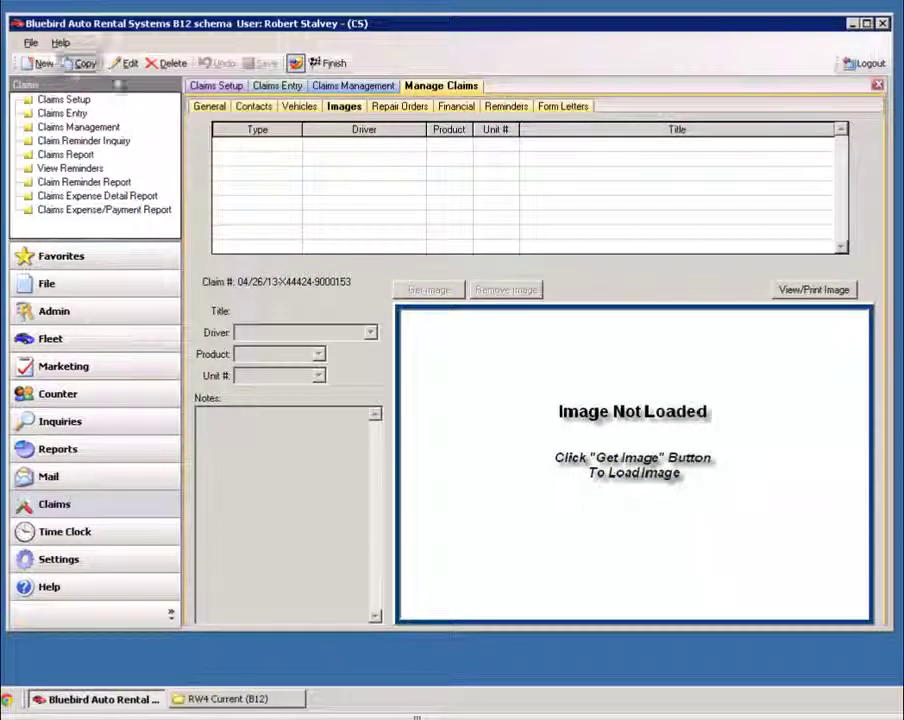
pyautogui.click(507, 107)
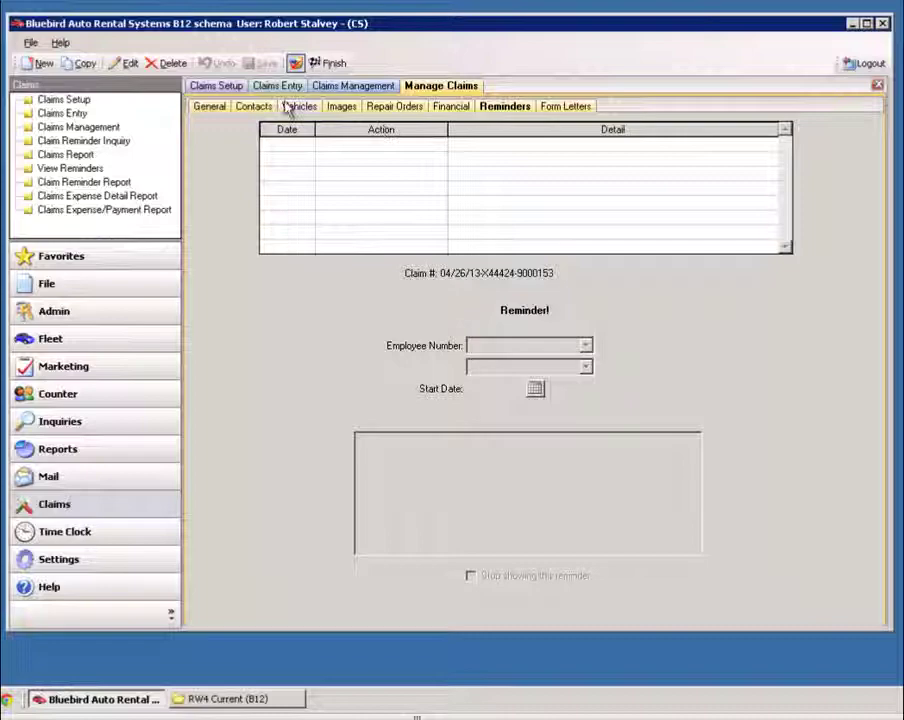
pyautogui.click(209, 110)
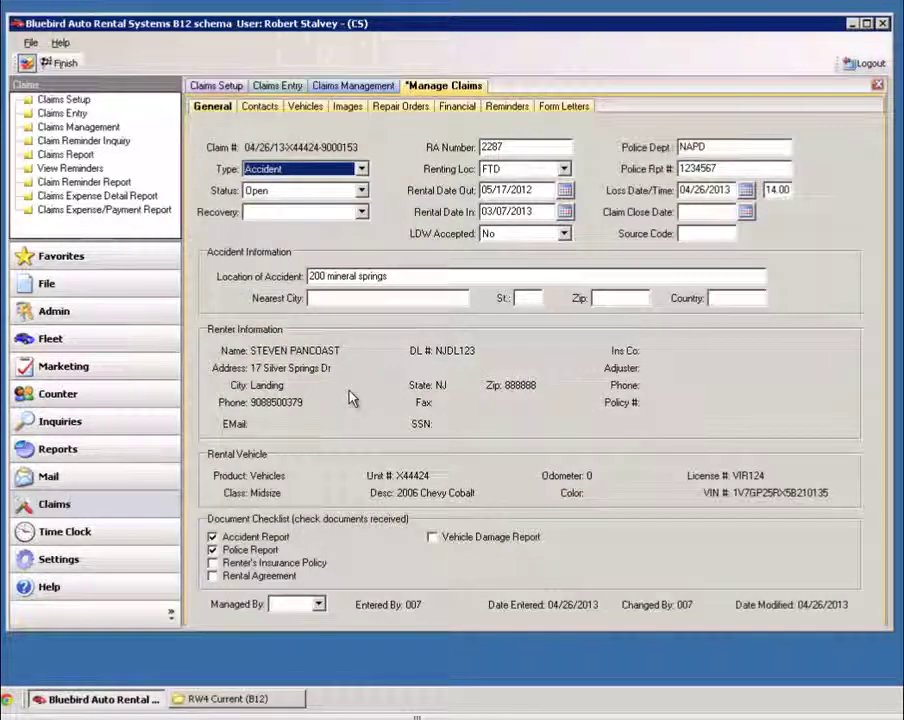
# Step: Set the claim's Managed By to All and finish editing
pyautogui.click(318, 604)
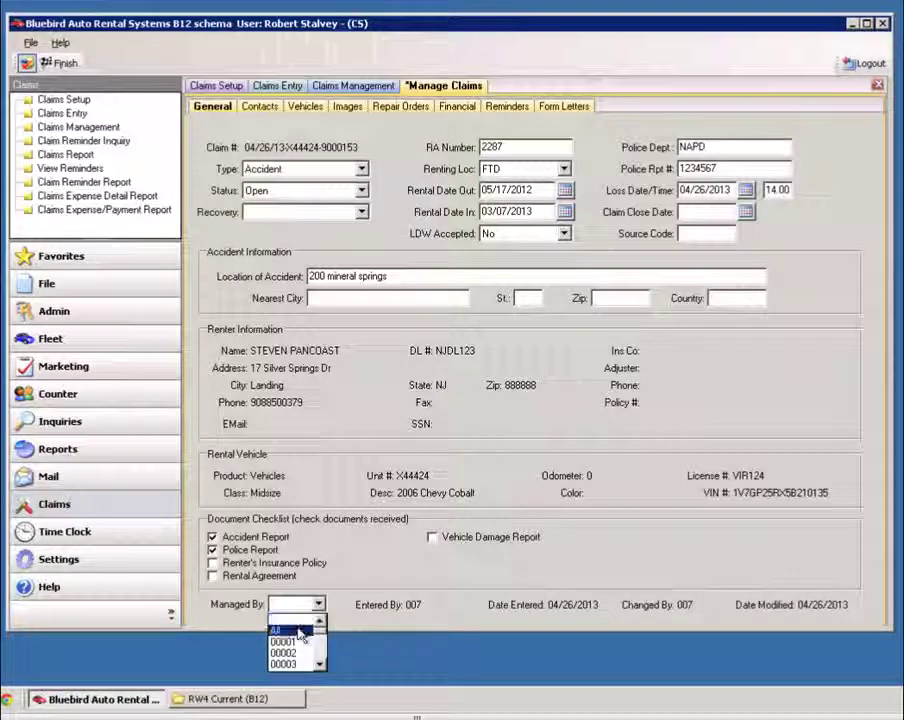
pyautogui.click(298, 631)
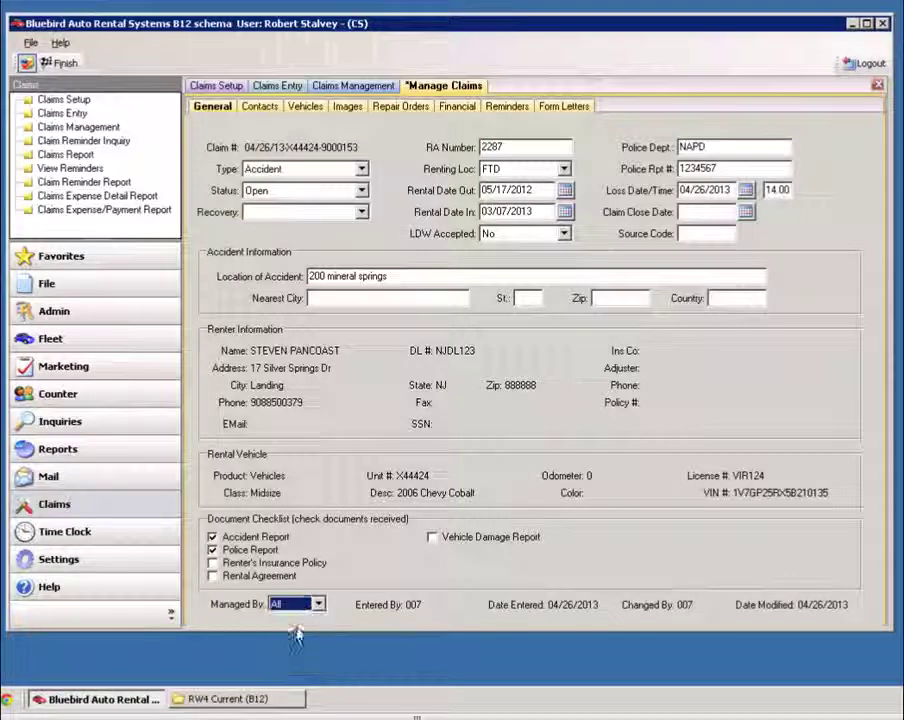
pyautogui.click(62, 64)
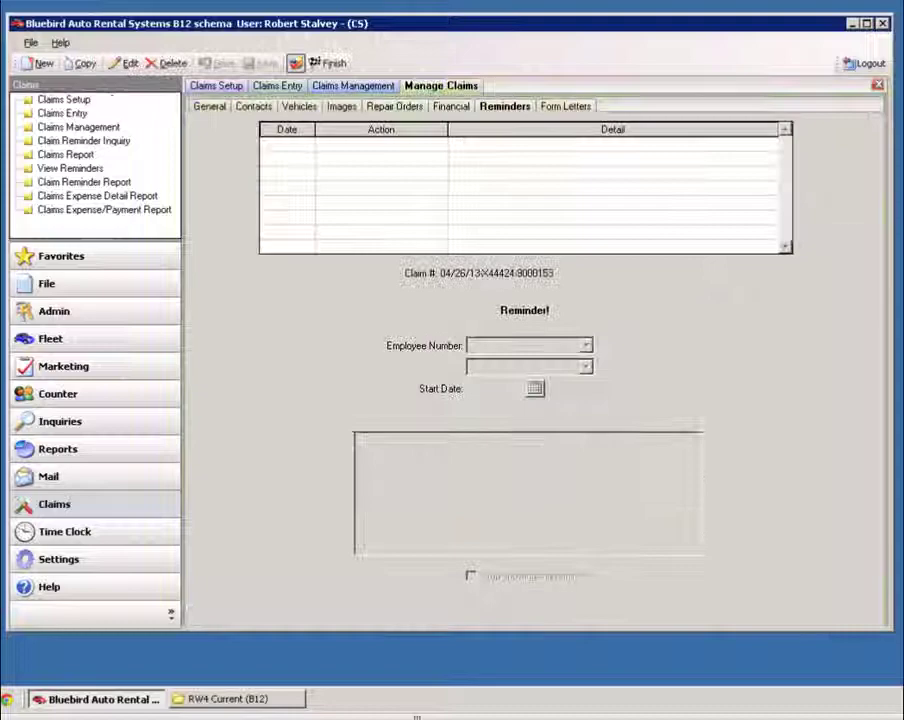
# Step: Start a phone-call reminder for employee 007 with start date 04/27/2013
pyautogui.click(42, 64)
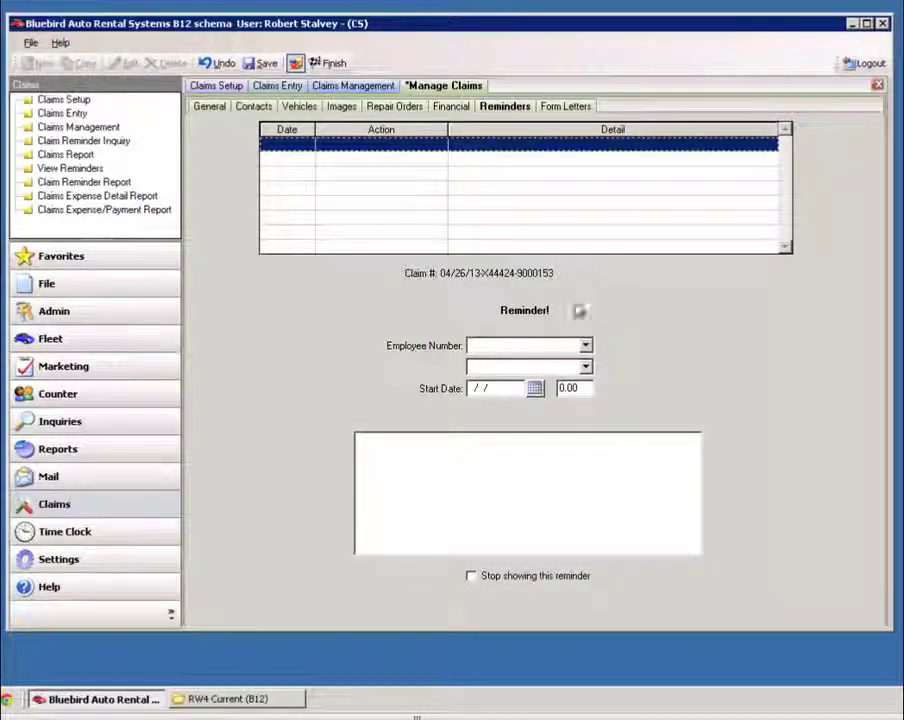
pyautogui.click(585, 345)
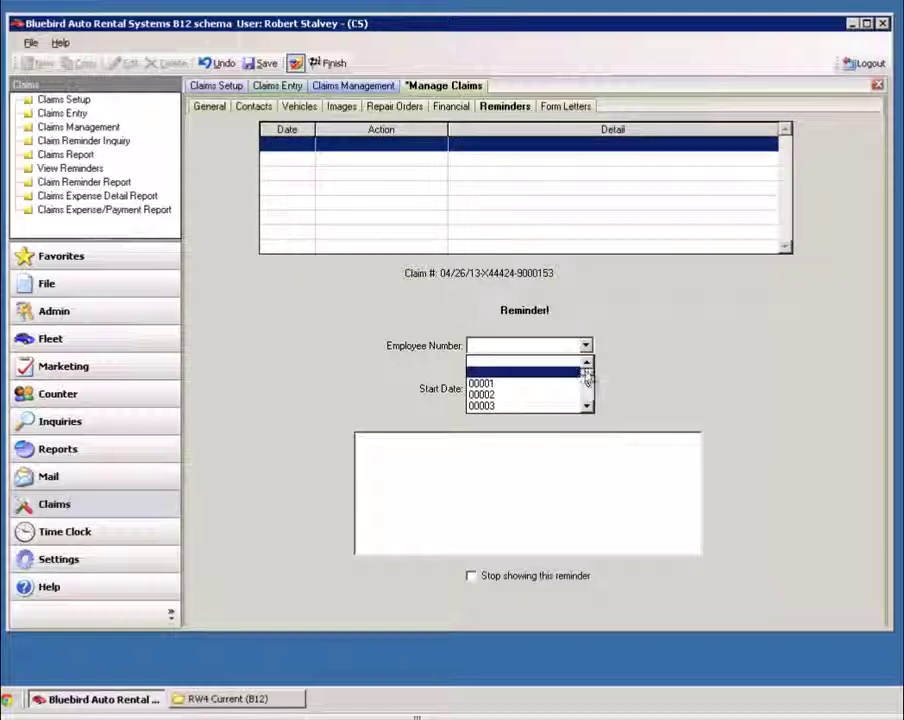
pyautogui.scroll(-4, 587, 376)
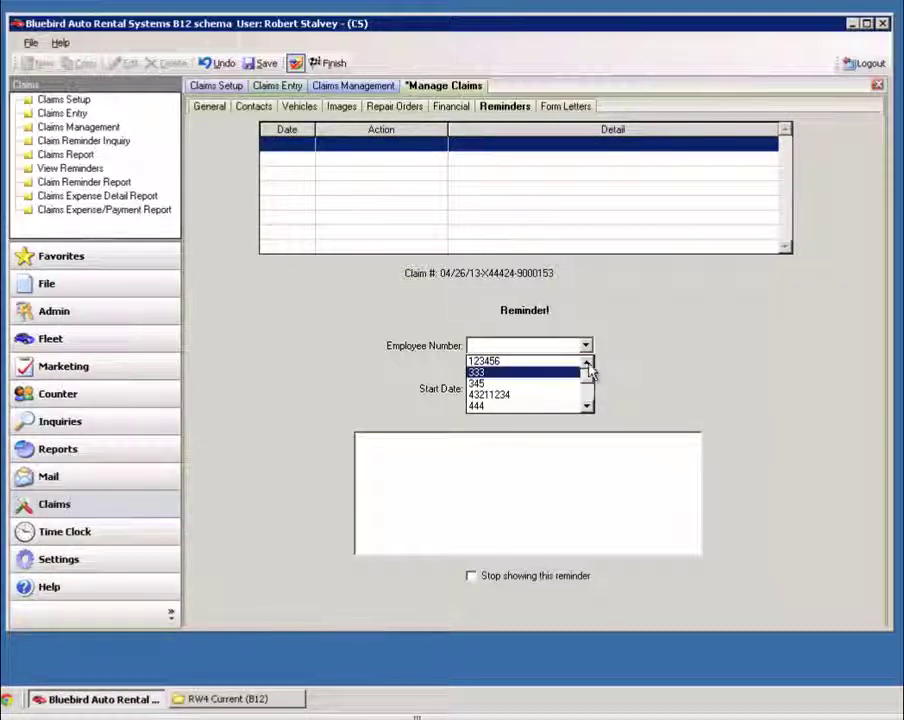
pyautogui.scroll(3, 588, 372)
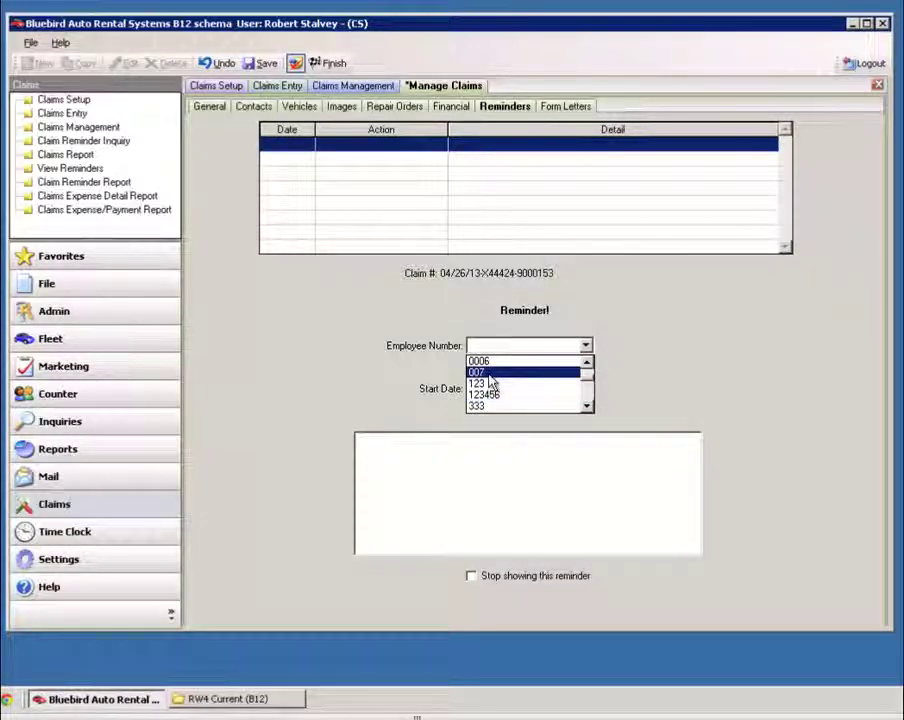
pyautogui.click(488, 373)
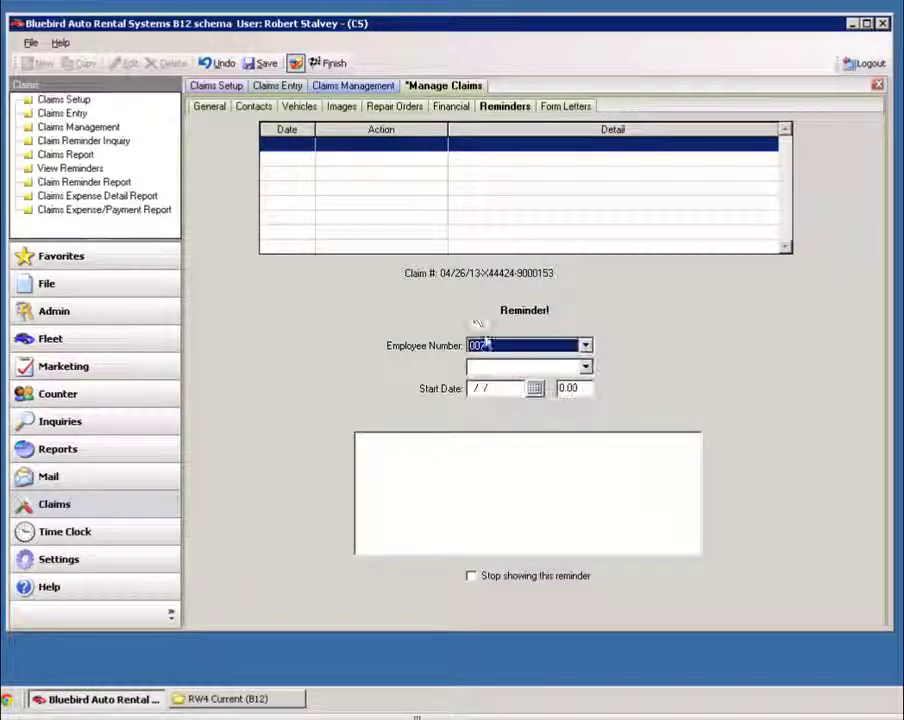
pyautogui.click(586, 368)
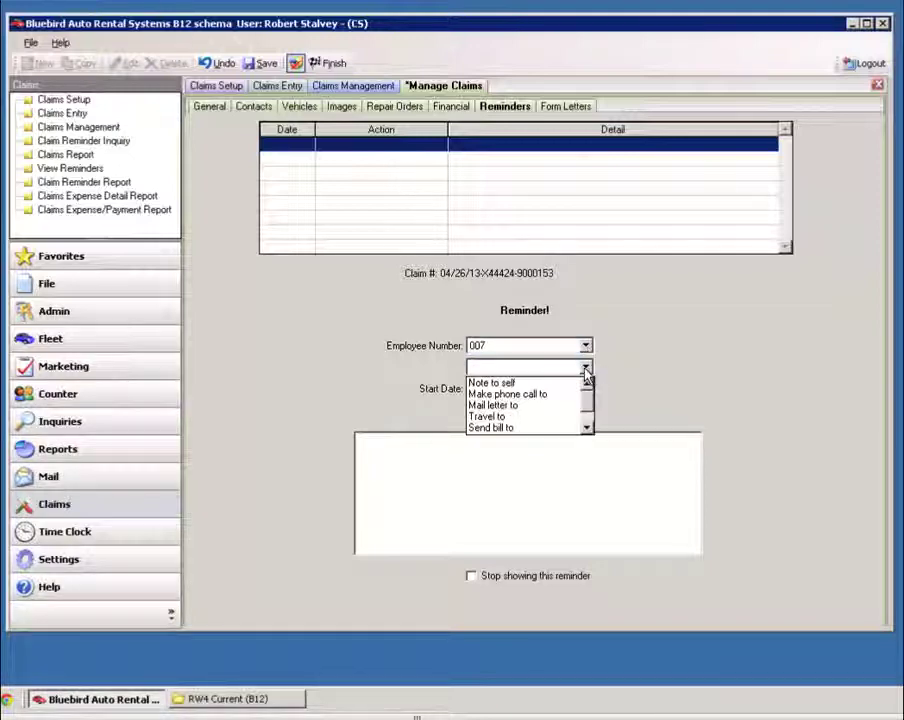
pyautogui.click(526, 396)
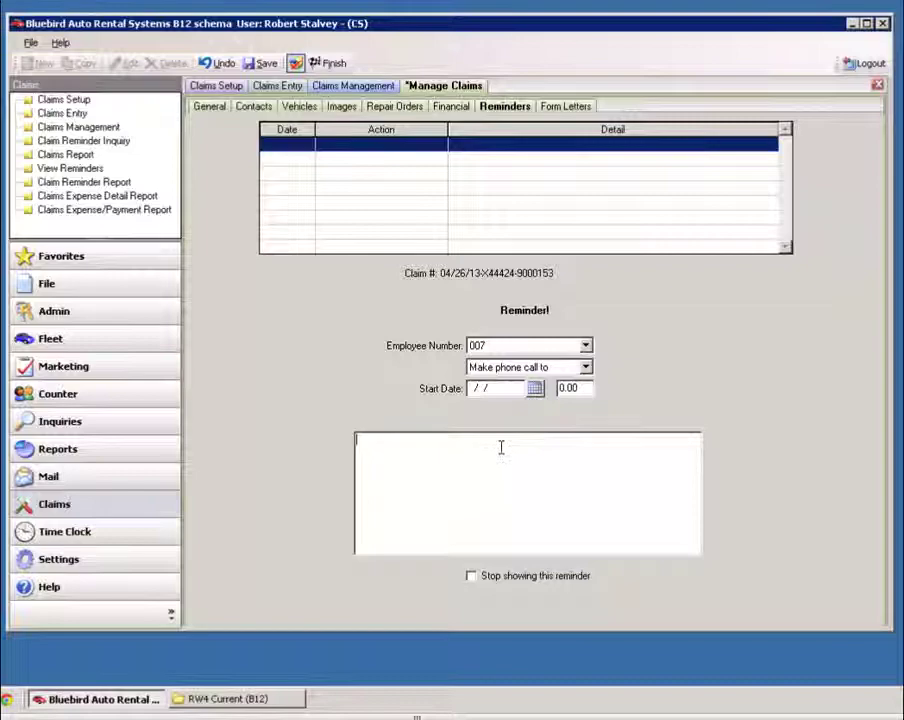
pyautogui.click(537, 391)
pyautogui.click(646, 514)
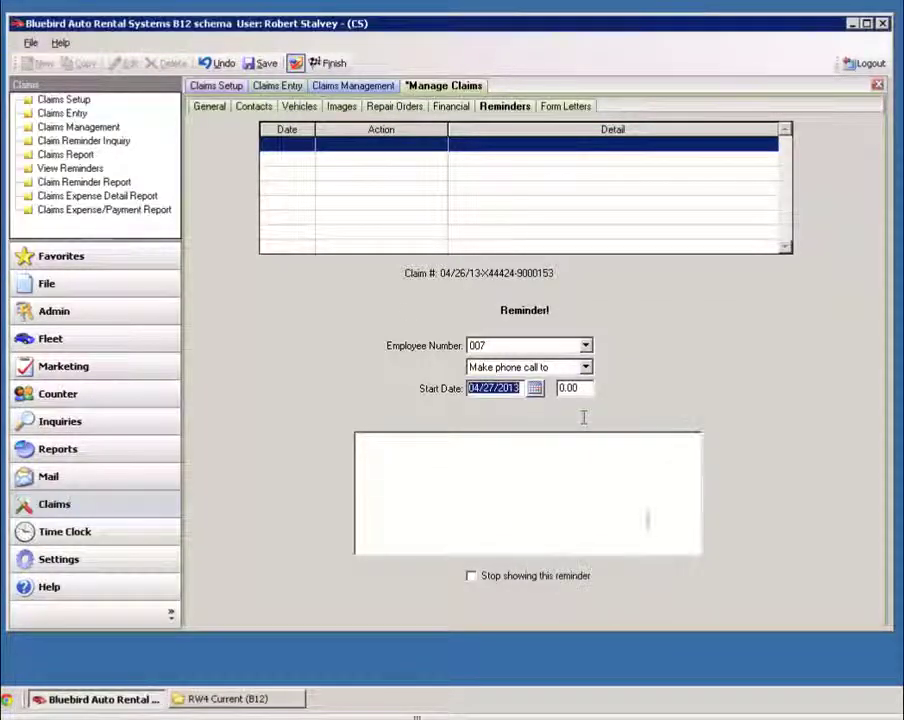
pyautogui.press('Tab')
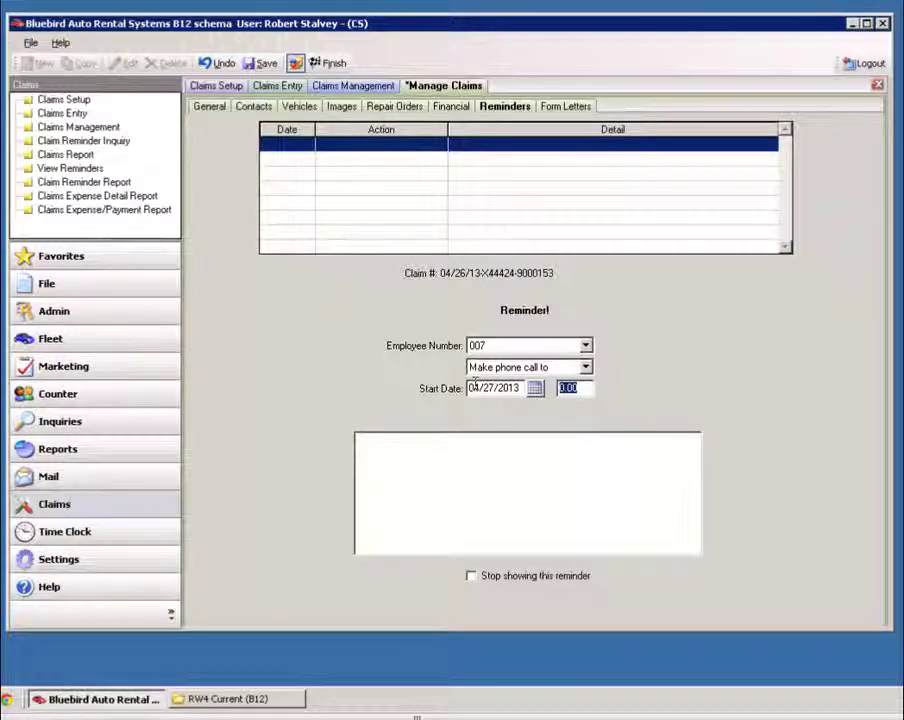
# Step: Write the note 'Call adjuster to verify that claim has been opened at State Farm' and save the reminder
pyautogui.click(484, 458)
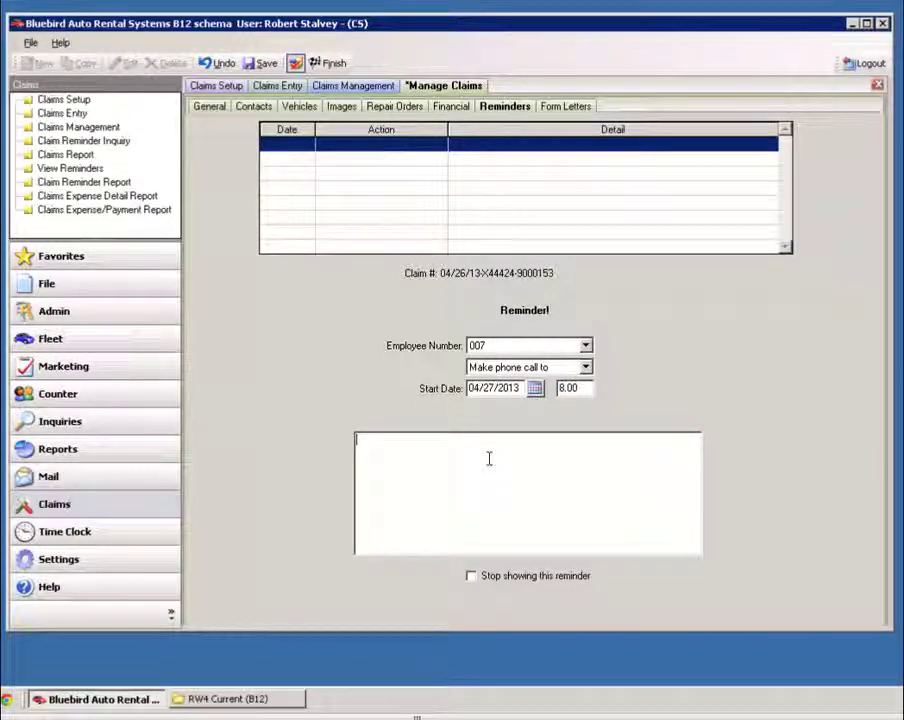
pyautogui.write('Call')
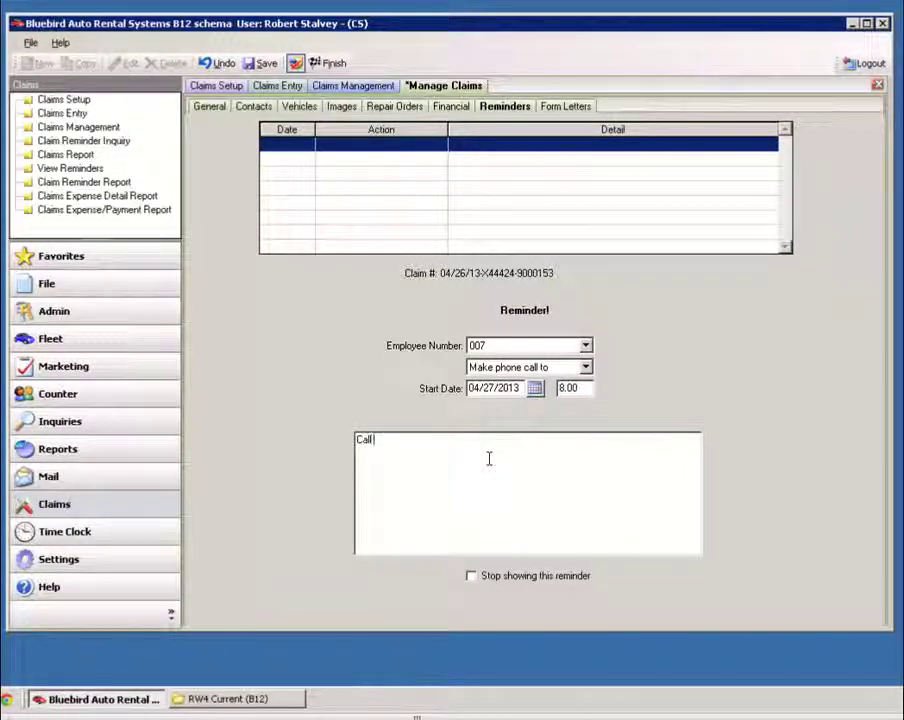
pyautogui.write(' a')
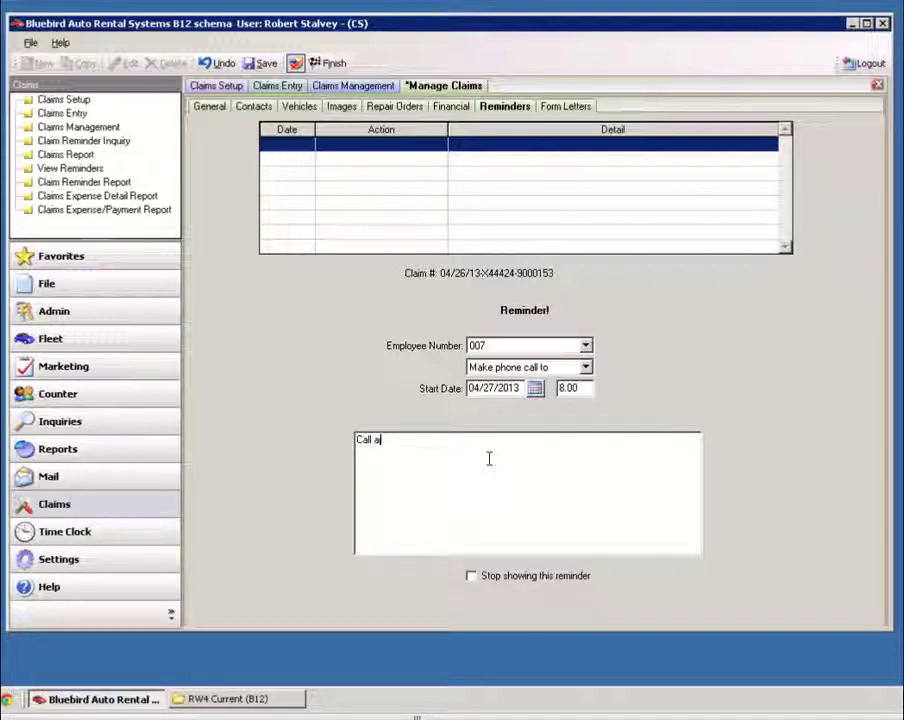
pyautogui.write('djuster')
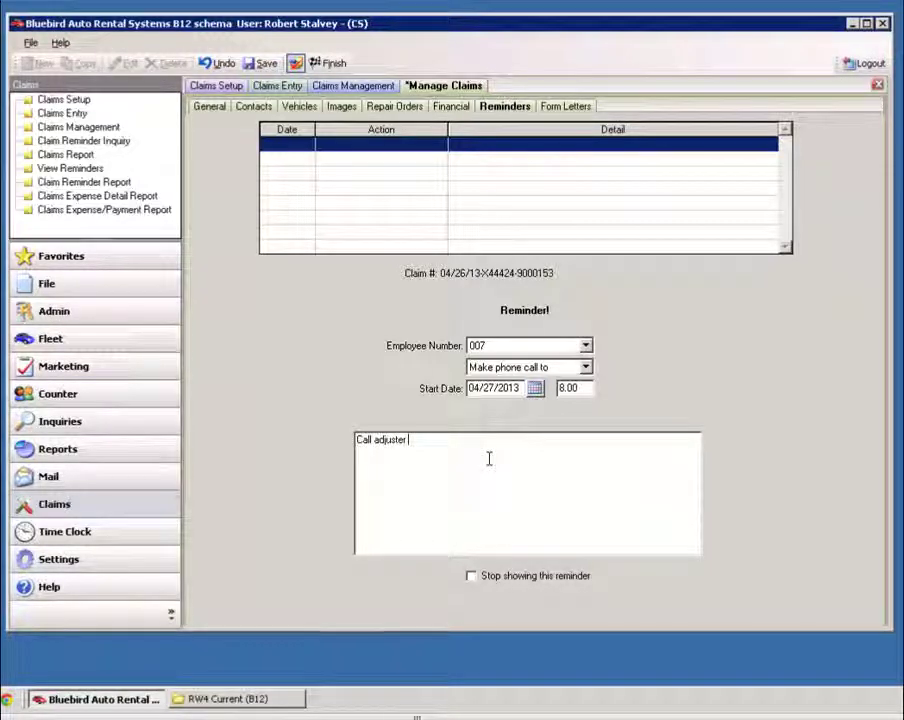
pyautogui.write(' to verify')
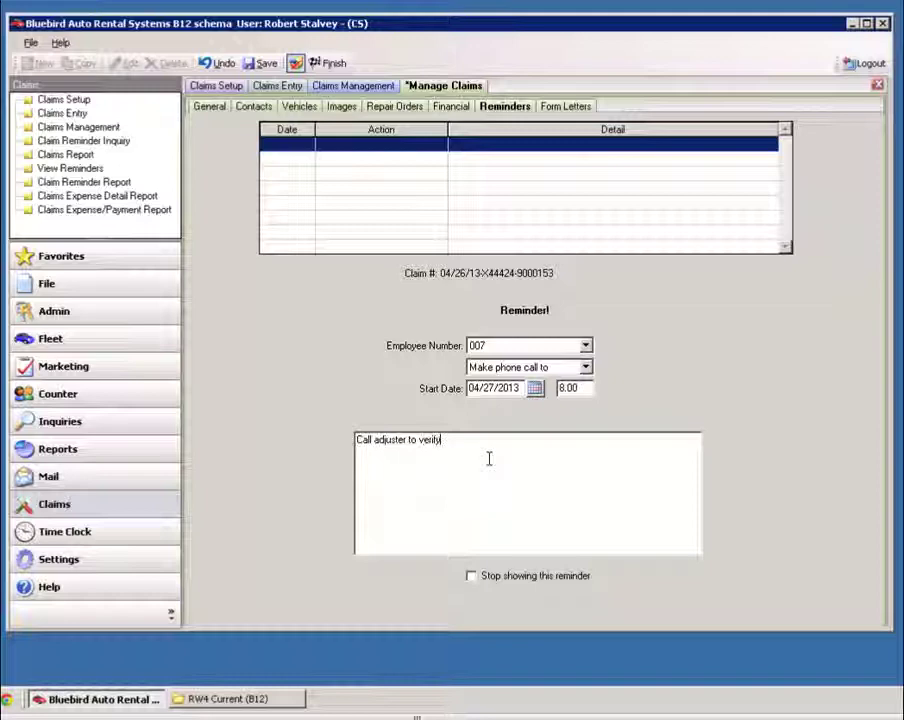
pyautogui.write(' that claim ha')
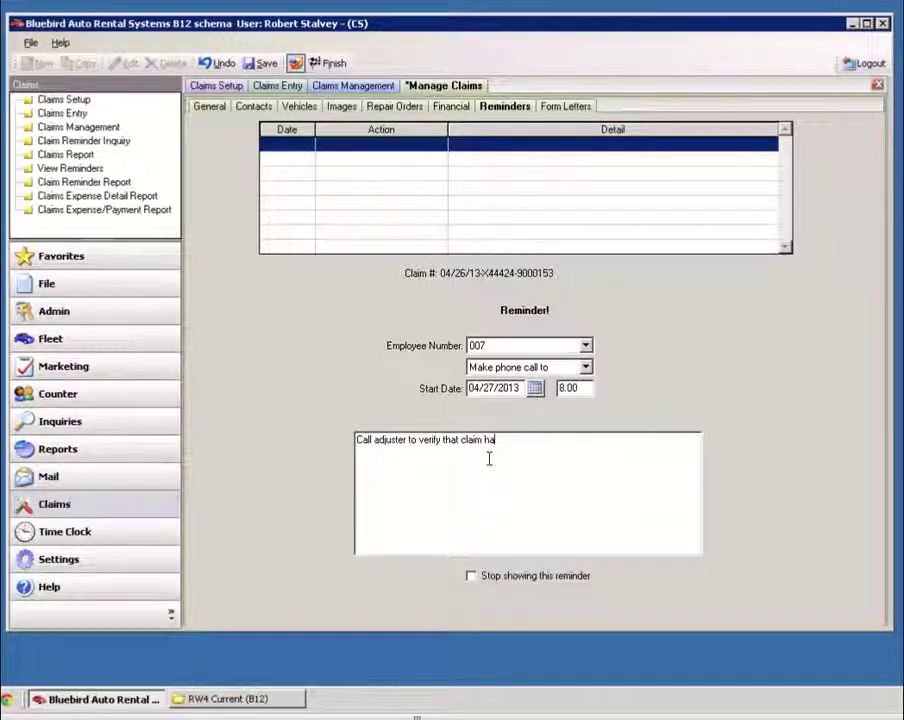
pyautogui.write('s been')
pyautogui.write('s been ope')
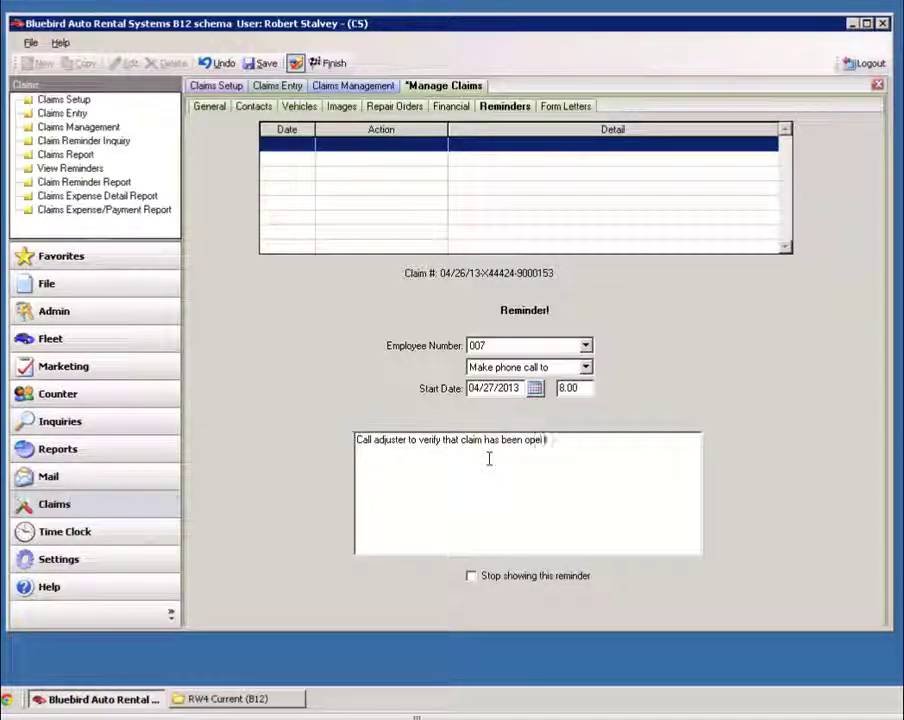
pyautogui.write('ned at STAte')
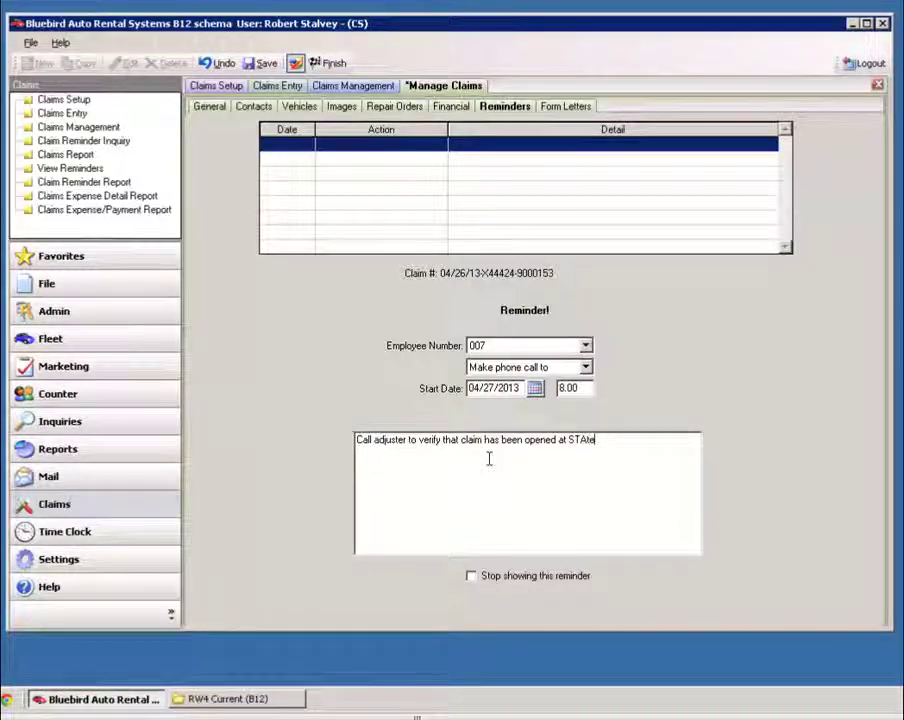
pyautogui.press('BackSpace')
pyautogui.write('at')
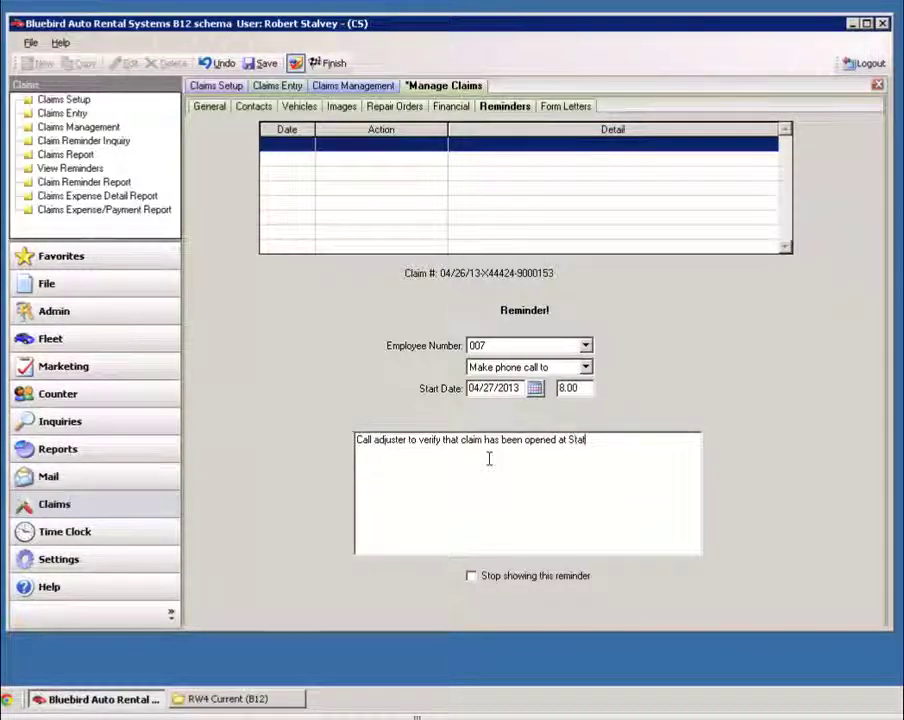
pyautogui.write('e Farm')
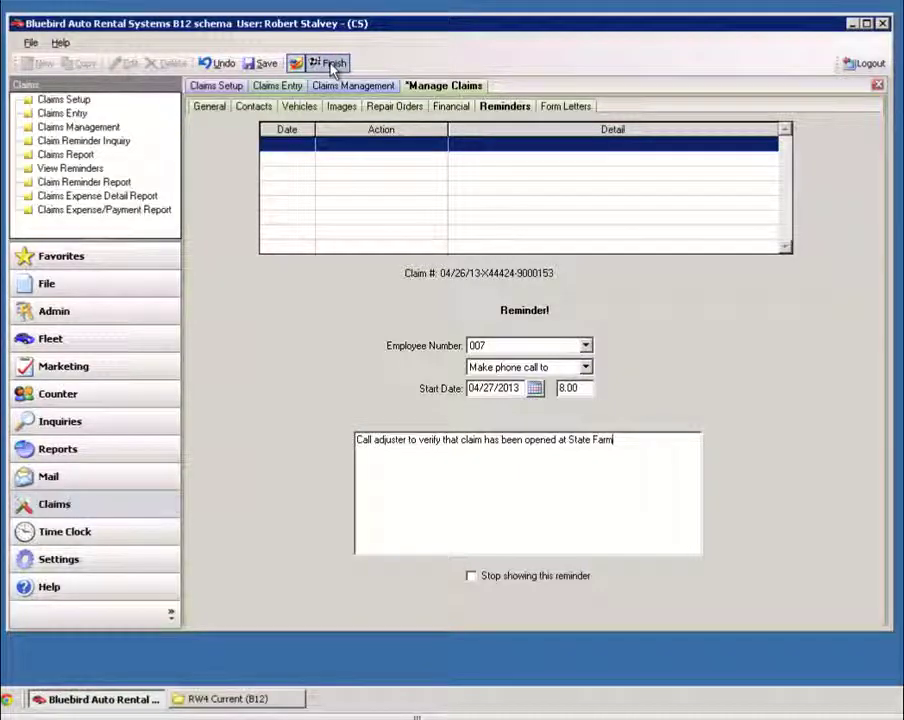
pyautogui.click(262, 63)
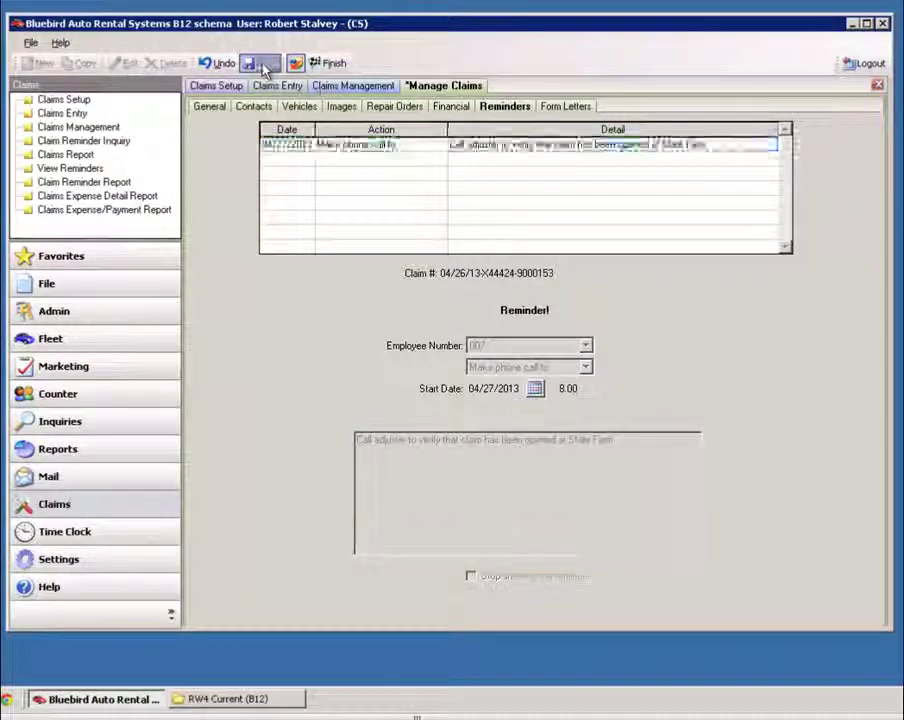
# Step: Finish the claim and run a View Reminders search with the default dates
pyautogui.click(333, 64)
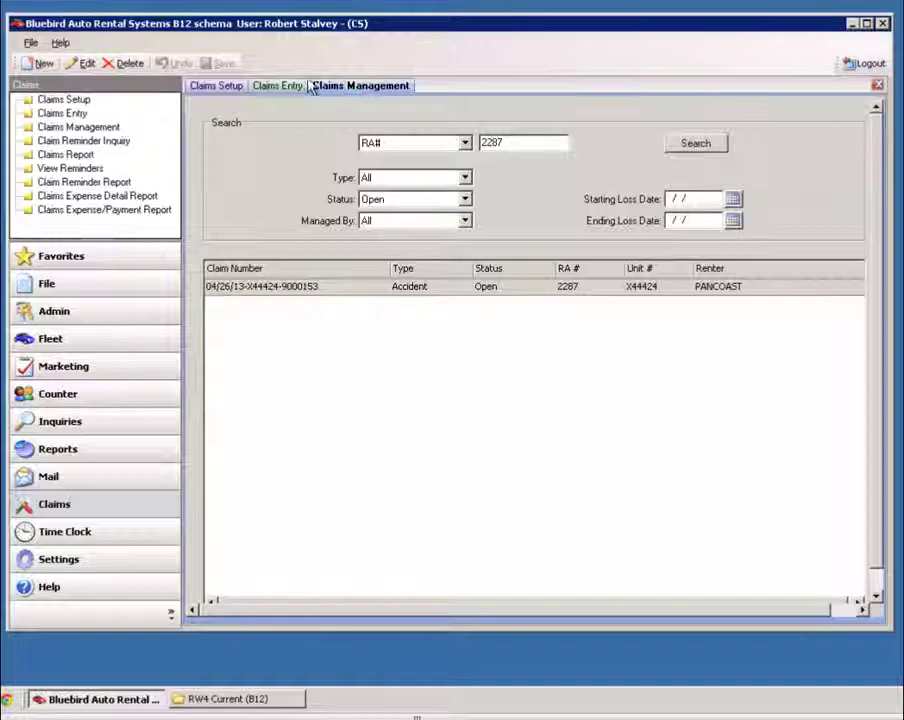
pyautogui.click(78, 170)
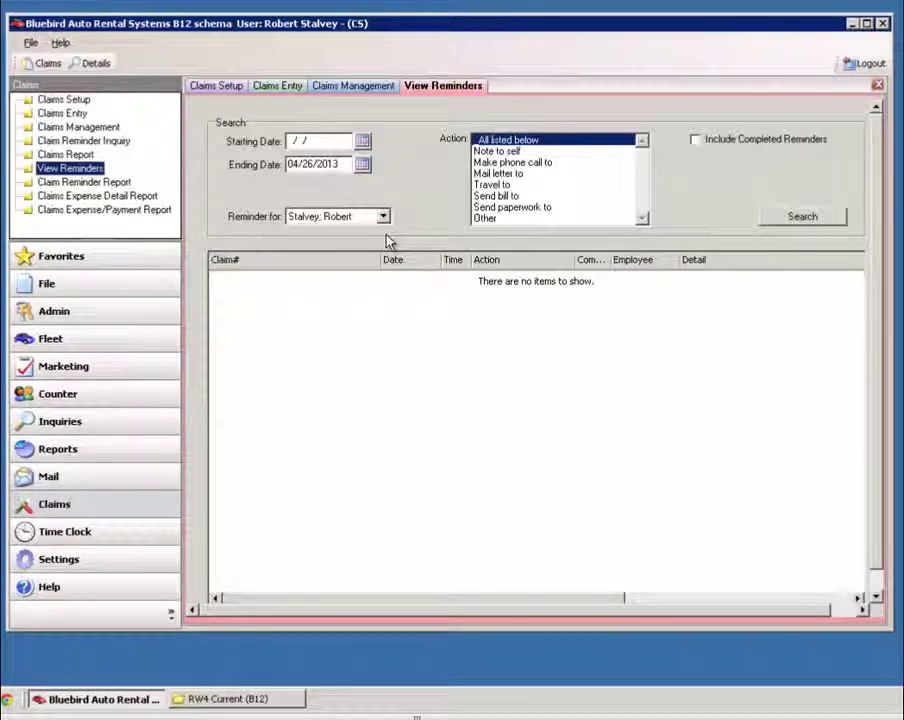
pyautogui.click(792, 218)
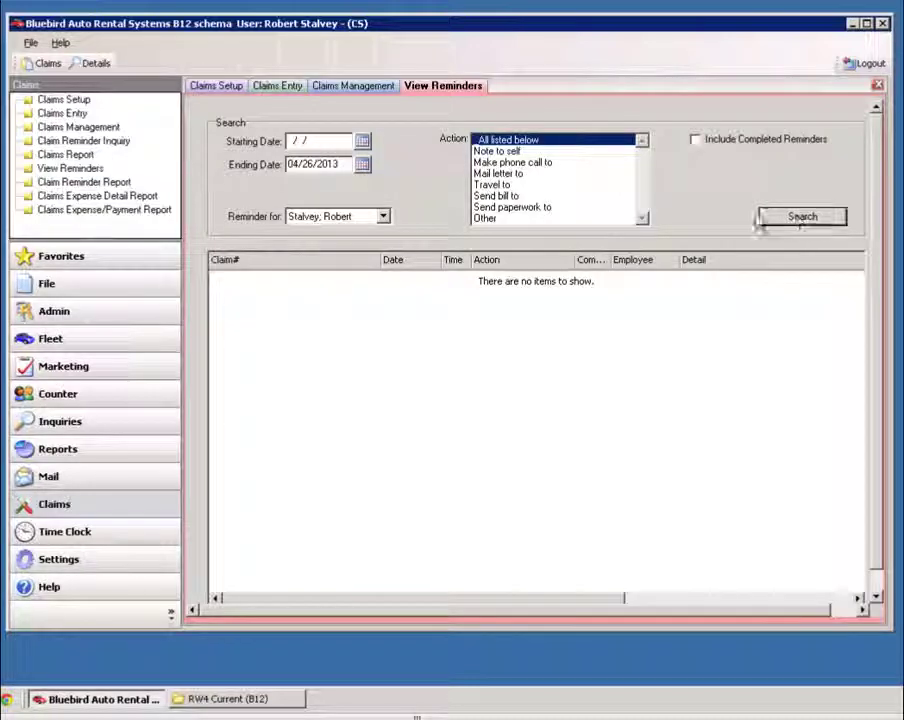
# Step: Set the ending date to 04/27/2013 and search again to show the 8.00 phone-call reminder
pyautogui.click(362, 166)
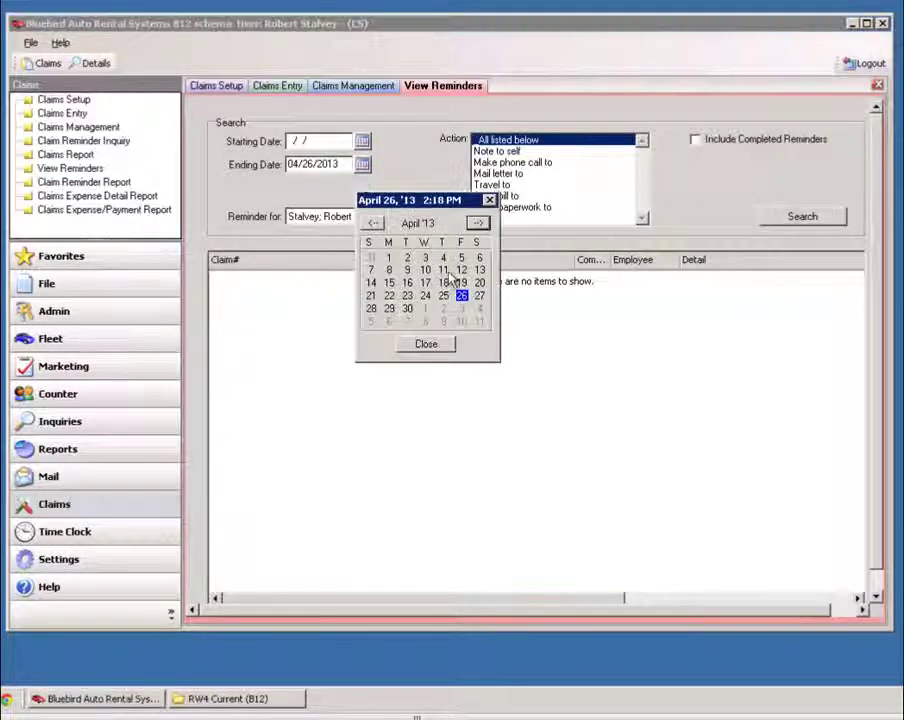
pyautogui.click(480, 298)
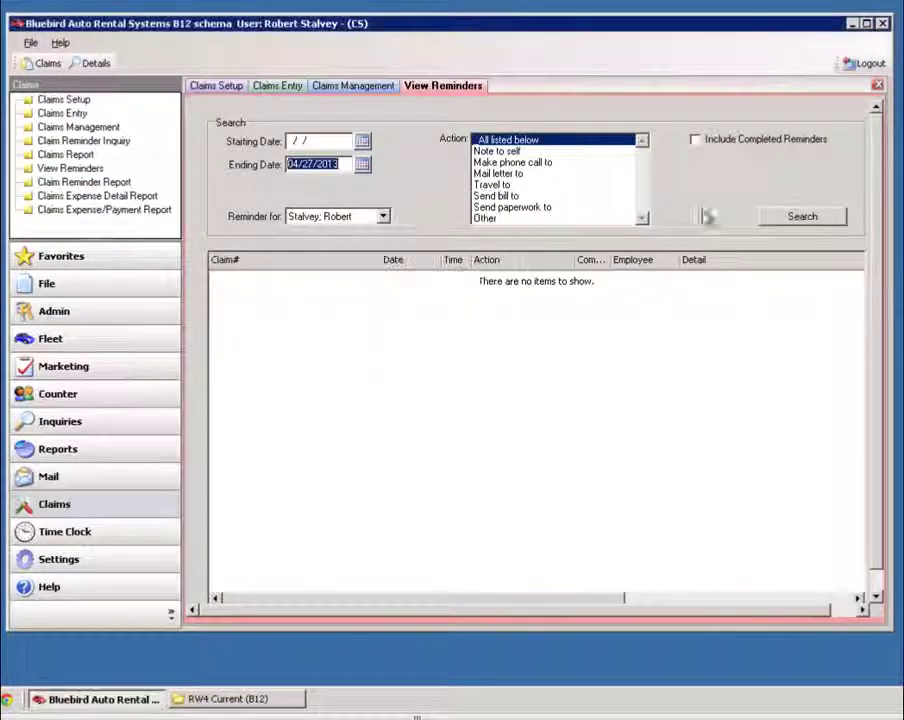
pyautogui.click(788, 221)
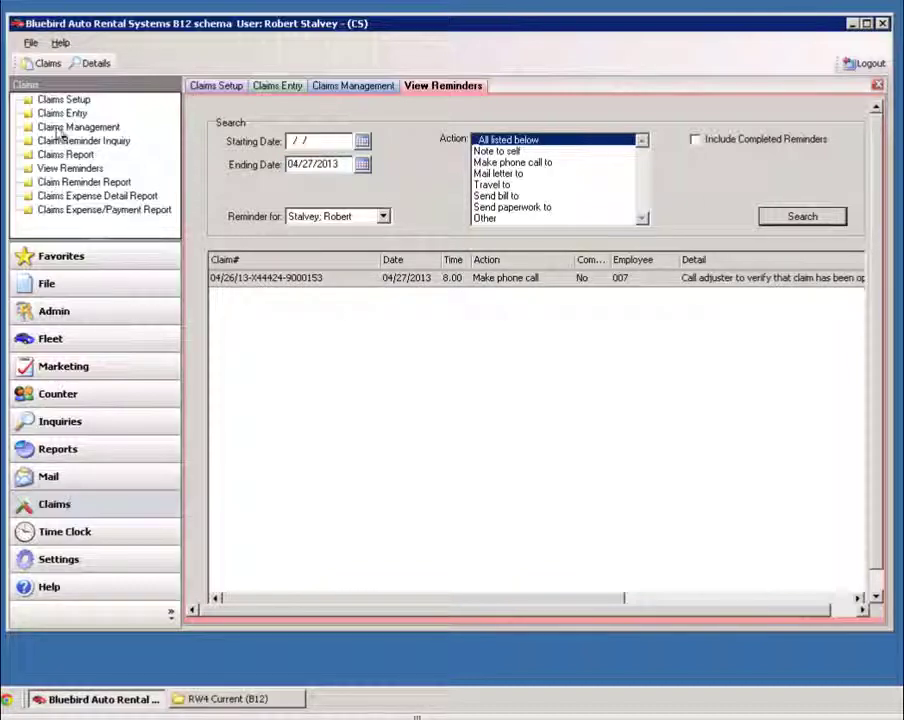
# Step: Set up the Claim Reminder Report for Open claims with Show active reminders checked
pyautogui.click(76, 184)
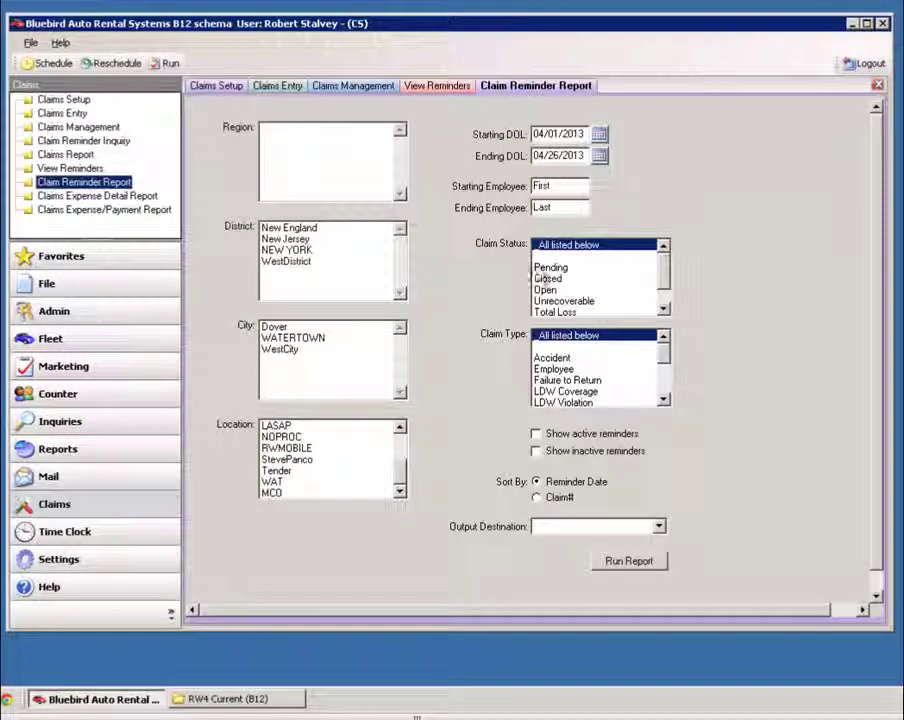
pyautogui.click(308, 285)
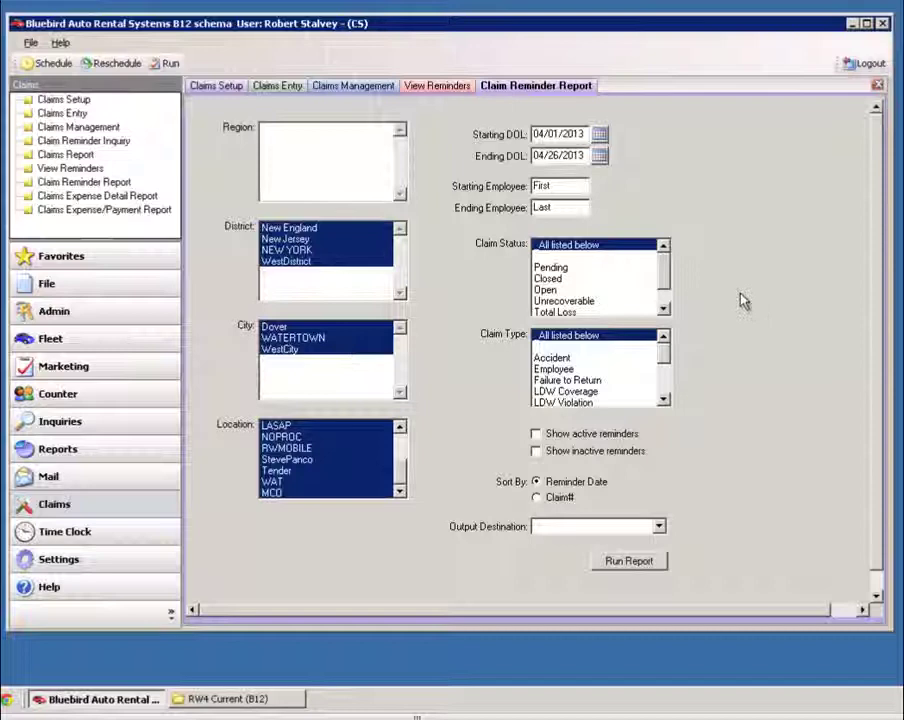
pyautogui.click(666, 296)
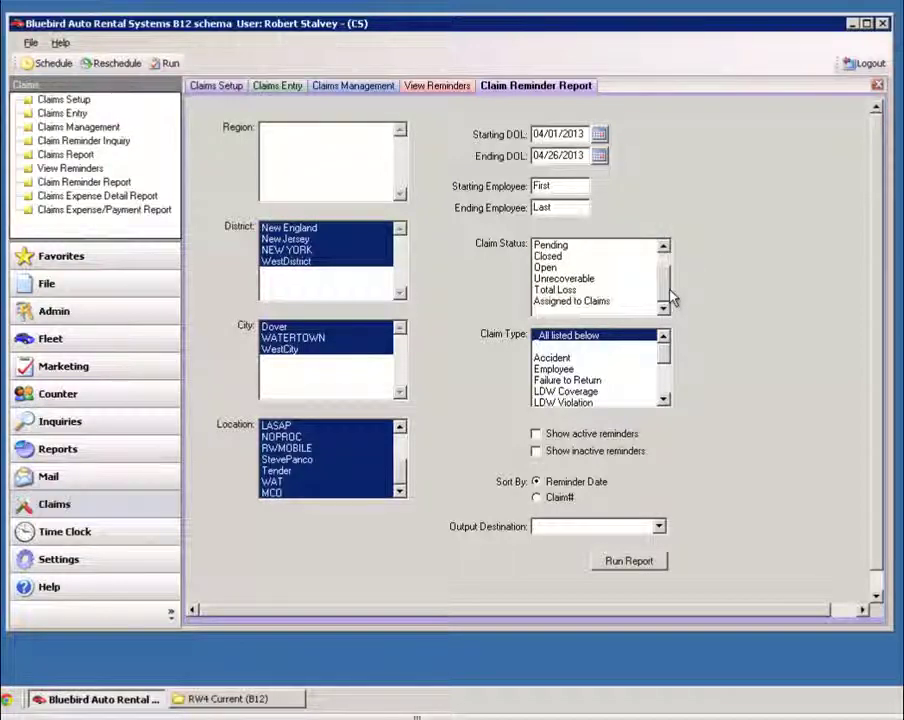
pyautogui.click(661, 245)
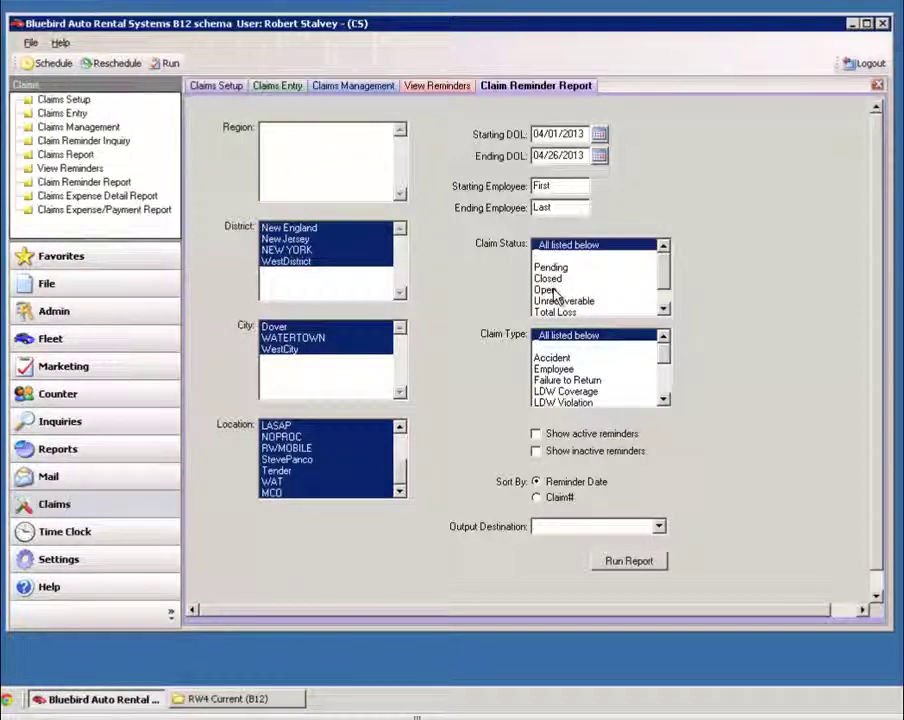
pyautogui.click(580, 290)
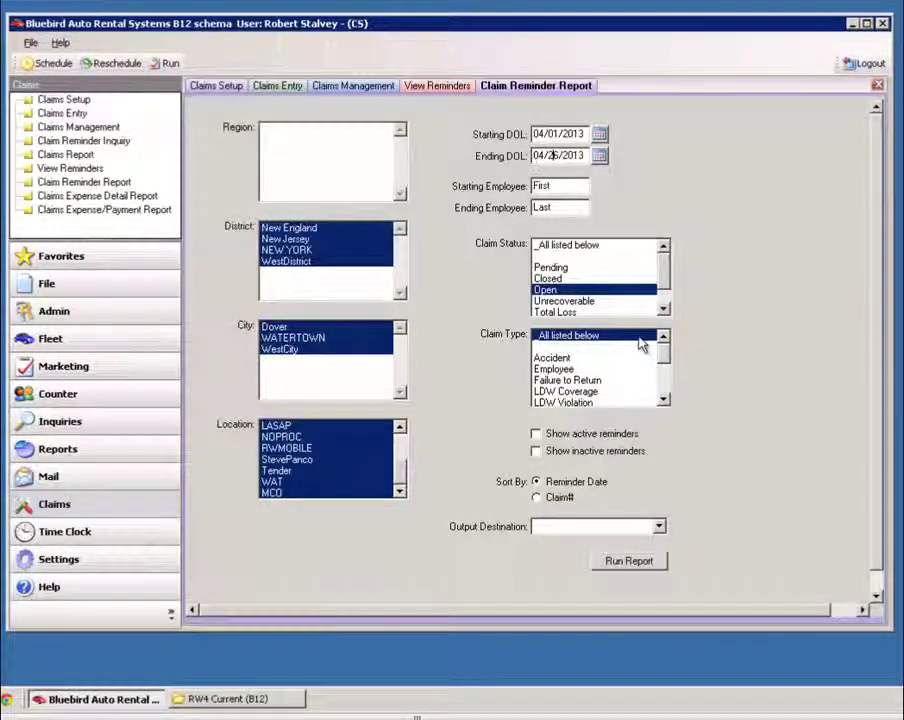
pyautogui.click(536, 433)
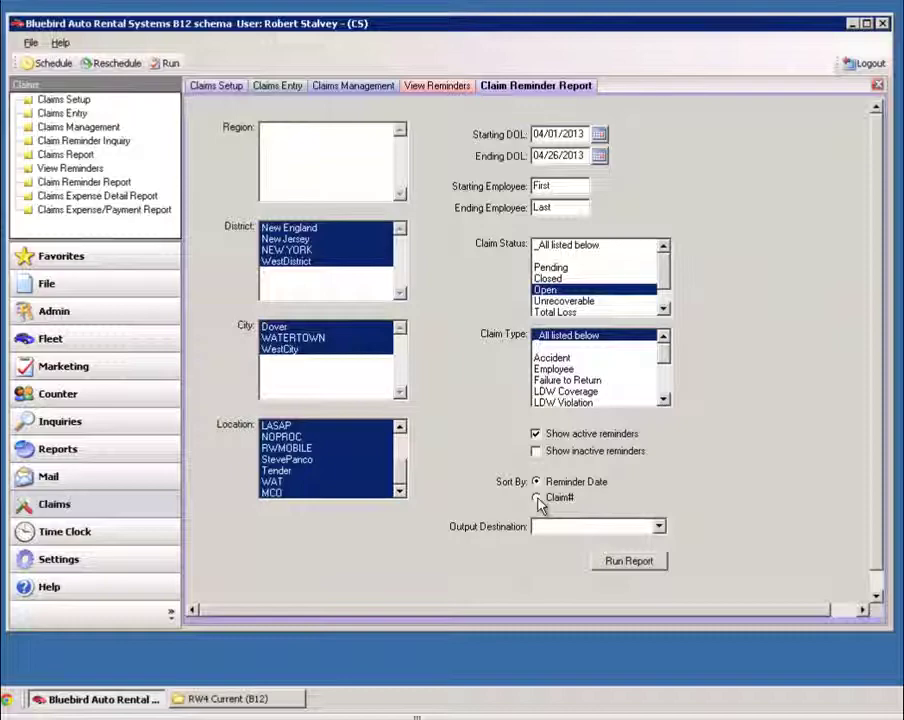
# Step: Send the report output to Terminal and run it
pyautogui.click(659, 526)
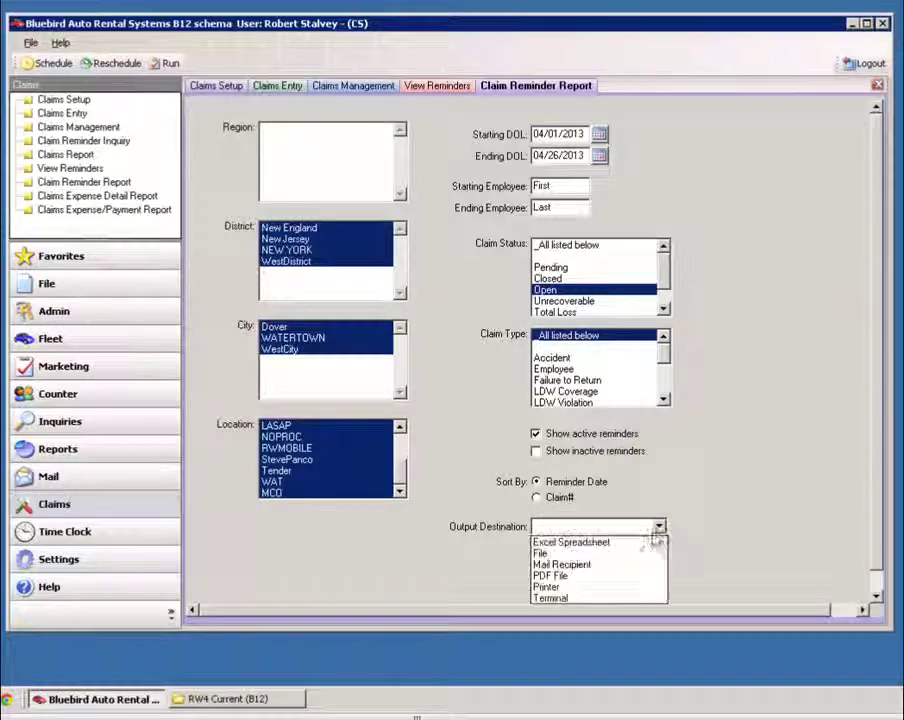
pyautogui.click(578, 599)
pyautogui.click(621, 560)
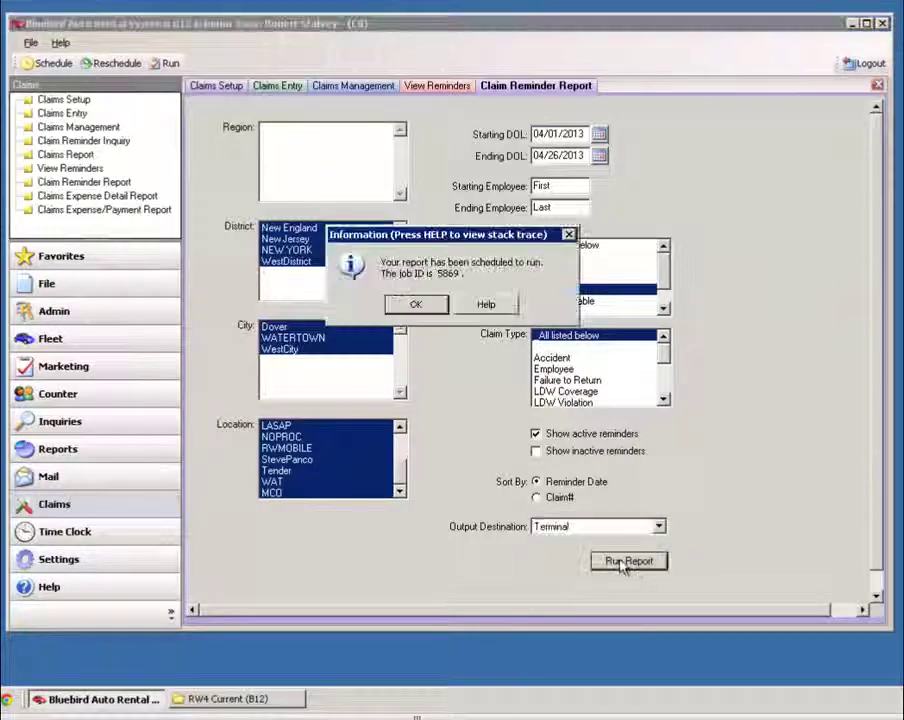
# Step: Acknowledge job 5869's messages, review the single phone-call reminder listed, and exit the report viewer
pyautogui.click(417, 306)
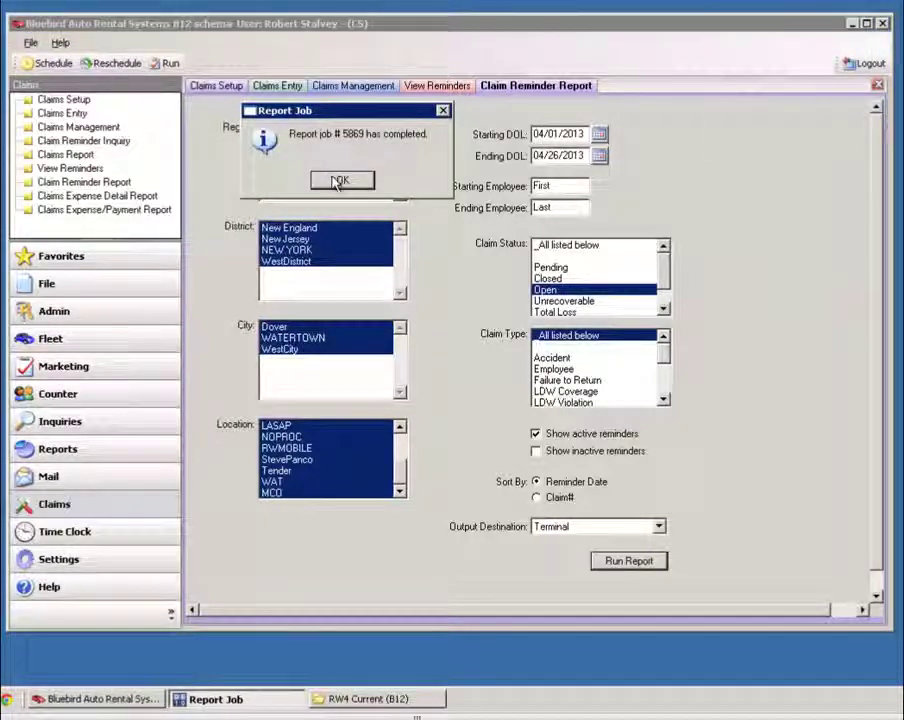
pyautogui.click(337, 180)
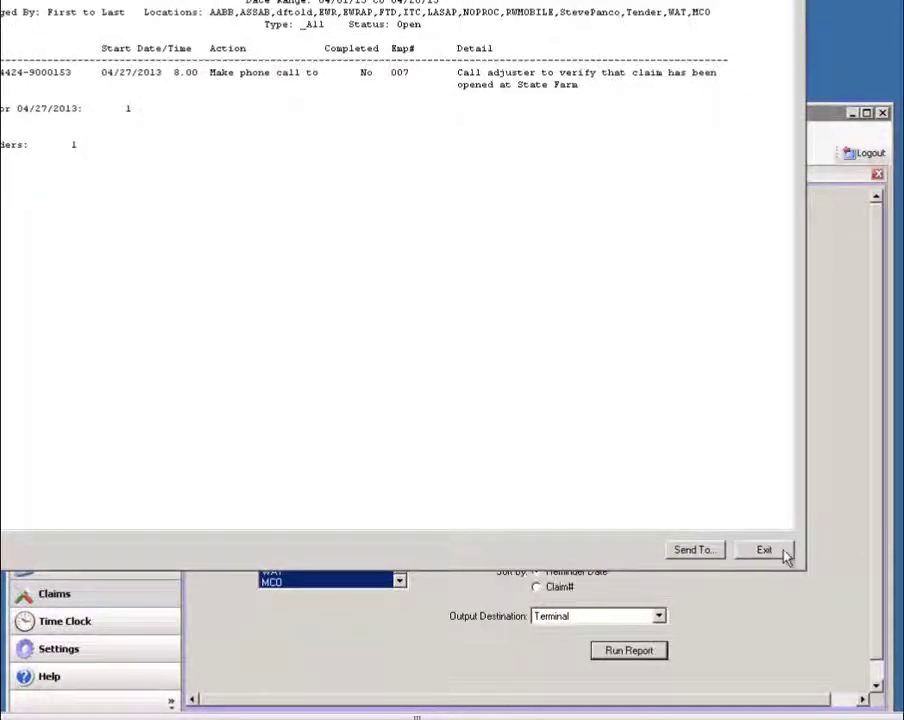
pyautogui.click(778, 549)
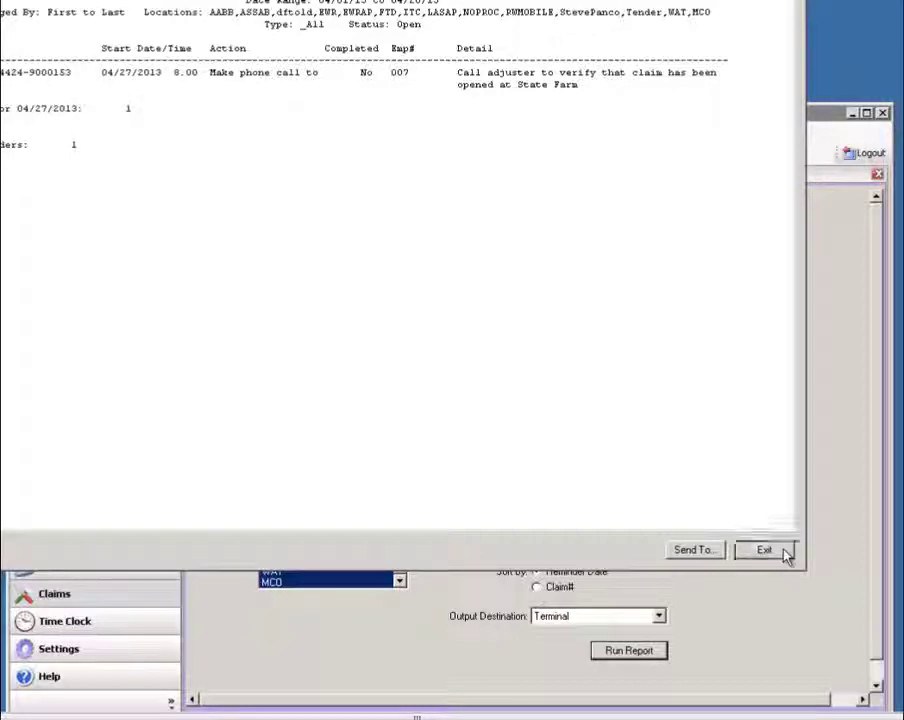